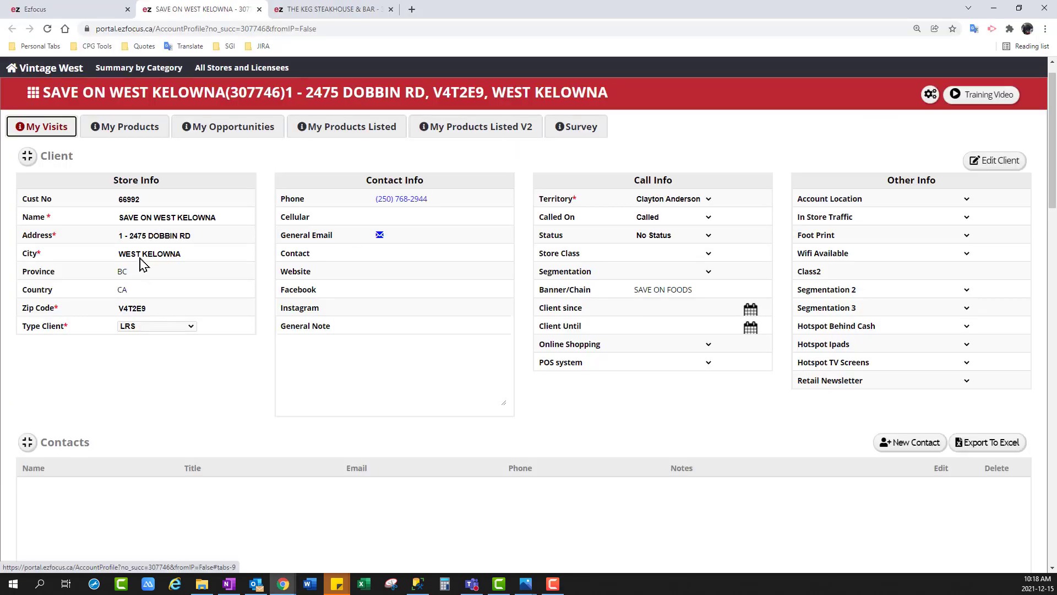
Open the store's My Products Listed V2 page and collapse and re-expand the product status groups
left_click(469, 135)
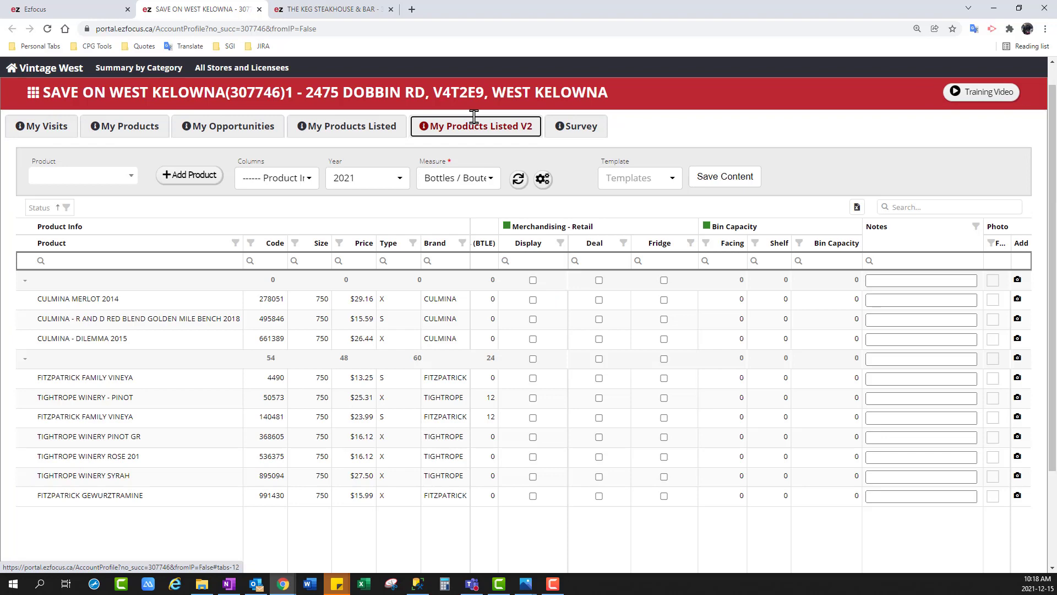
left_click(24, 281)
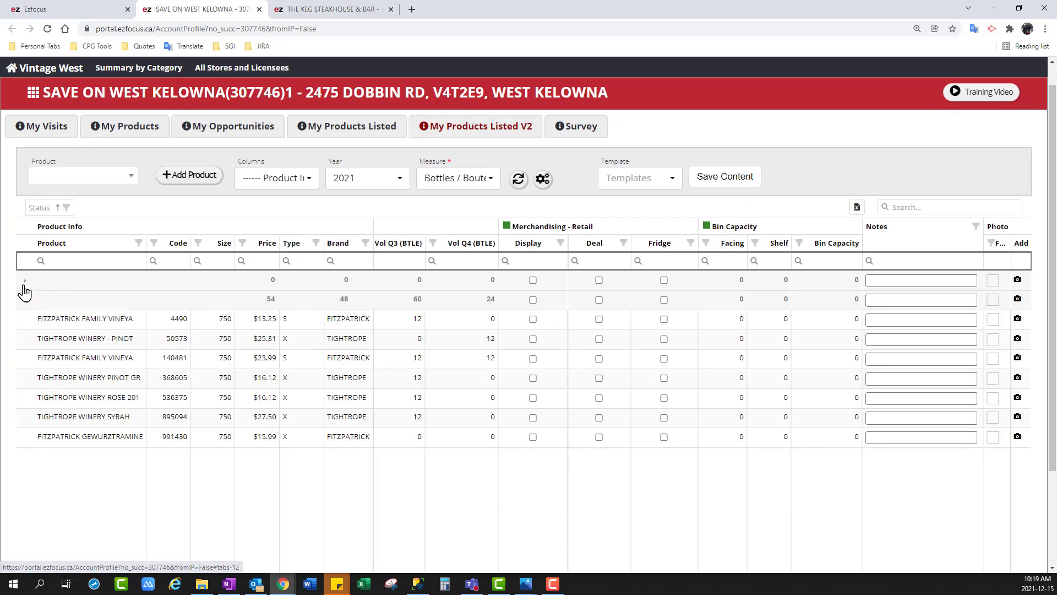
left_click(25, 303)
left_click(25, 302)
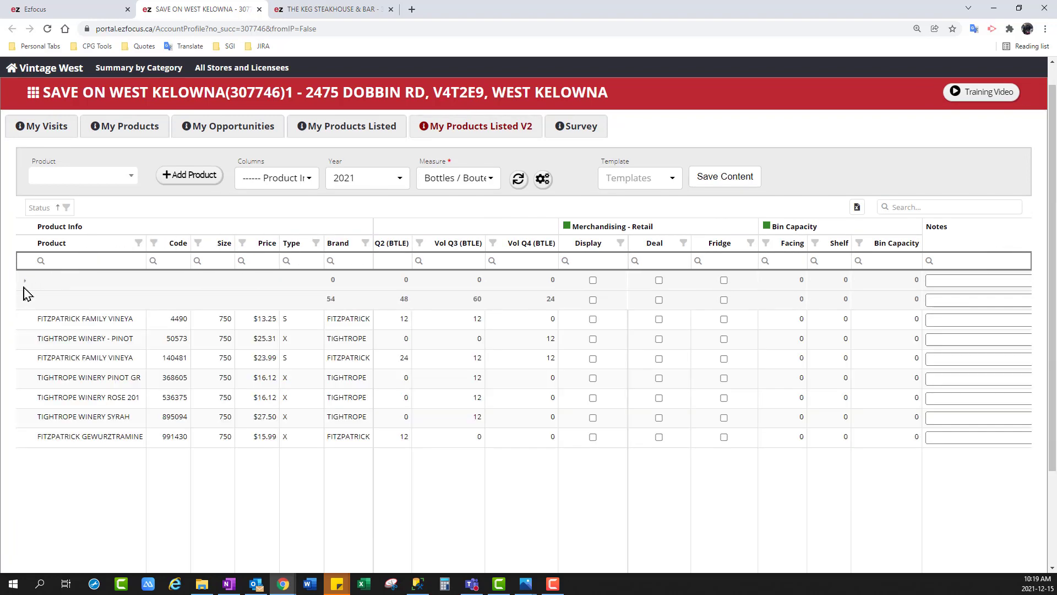
left_click(24, 280)
Find "josh" products and add 850073 - CABERNET SAUVIGNON - JOSH CELLARS 2018 to the store's product list
left_click(122, 181)
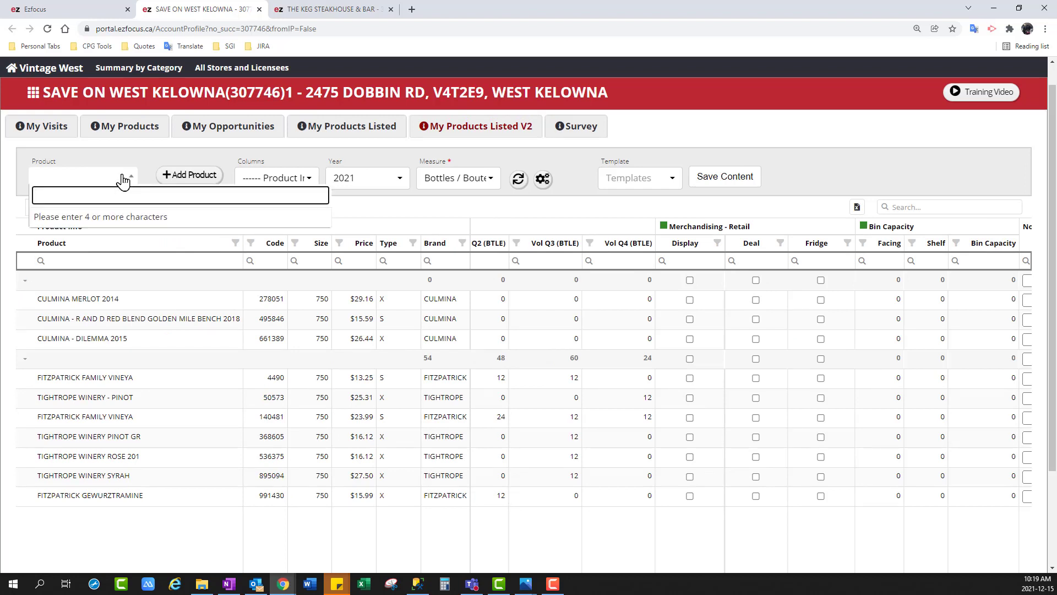
type("josh")
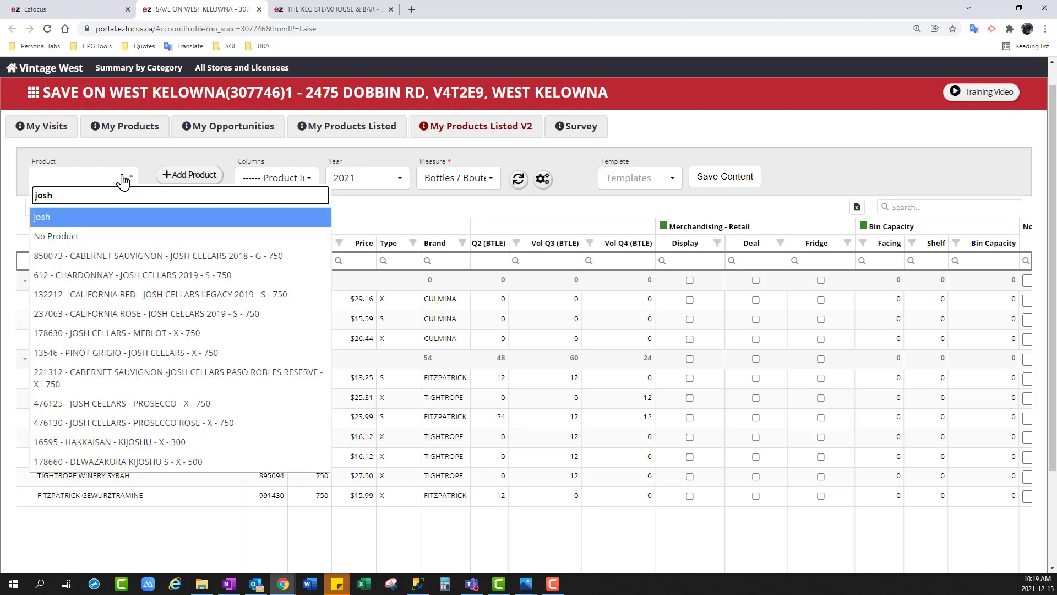
left_click(163, 255)
left_click(190, 177)
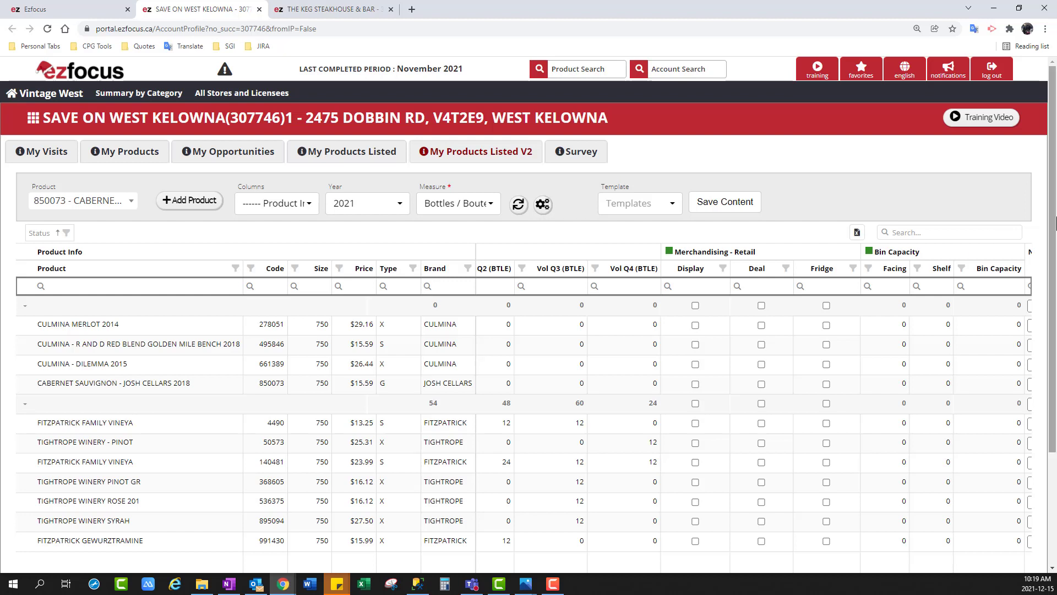
left_click_drag(1055, 223, 1056, 330)
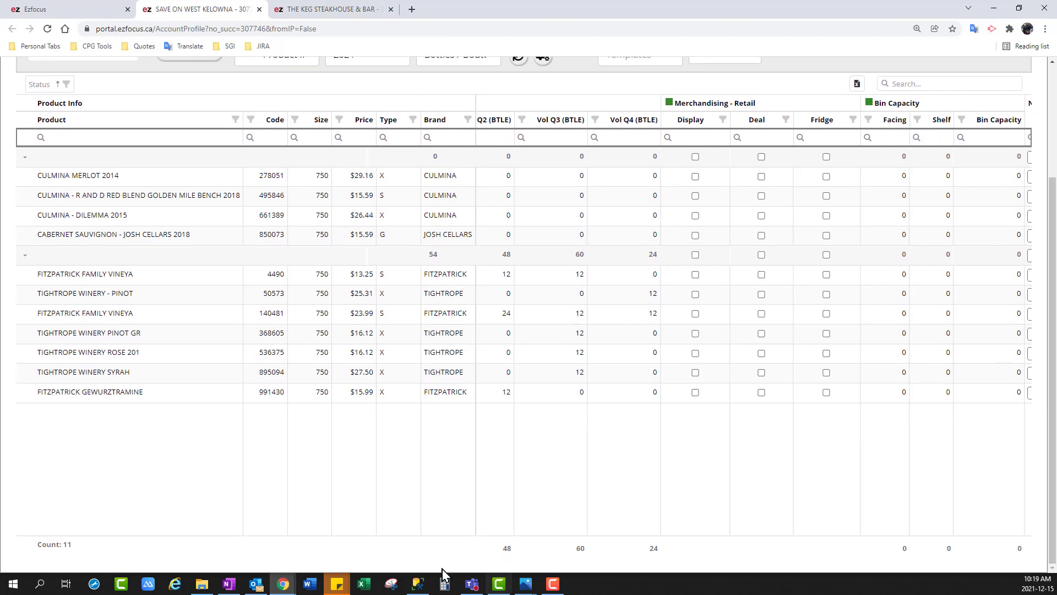
left_click_drag(384, 540, 182, 541)
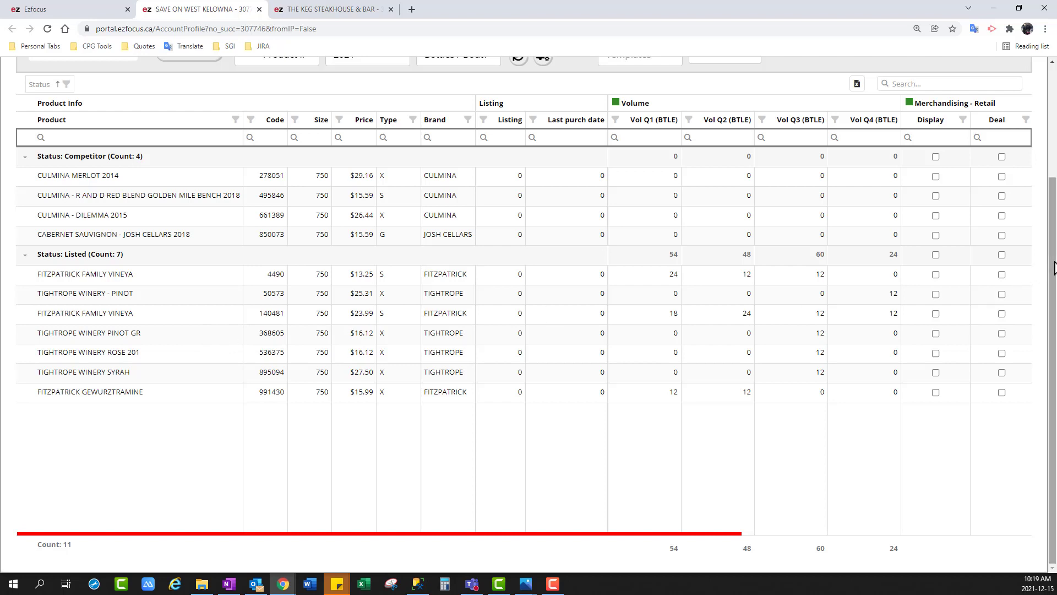
left_click_drag(1054, 267, 1053, 225)
scroll(136, 216, "up", 1)
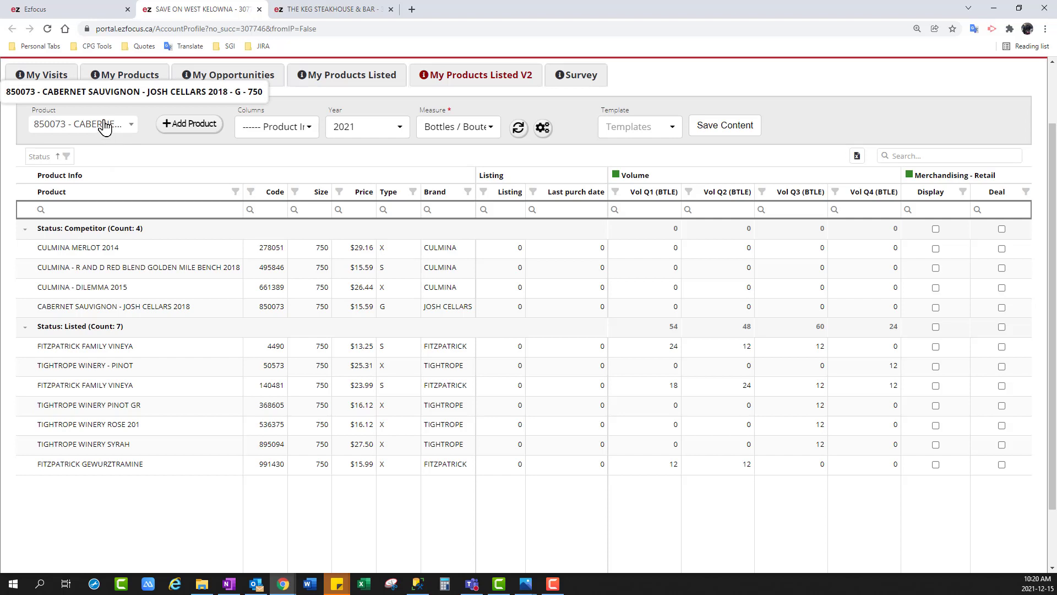
Hide and restore the Vol Q3 and Vol Q4 columns, followed by the whole Volume column group
left_click(309, 138)
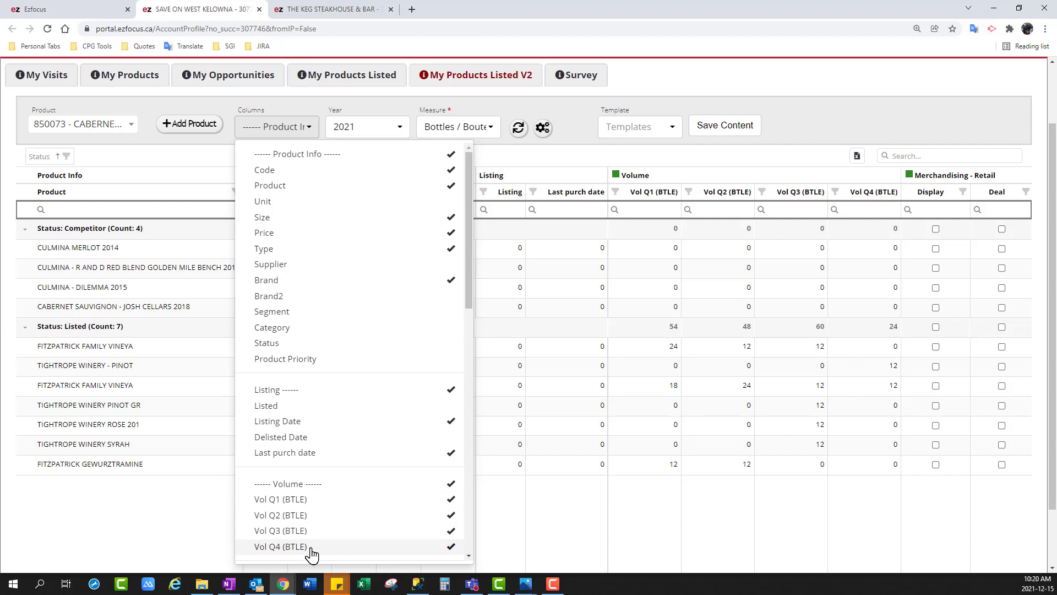
left_click(290, 546)
left_click(291, 532)
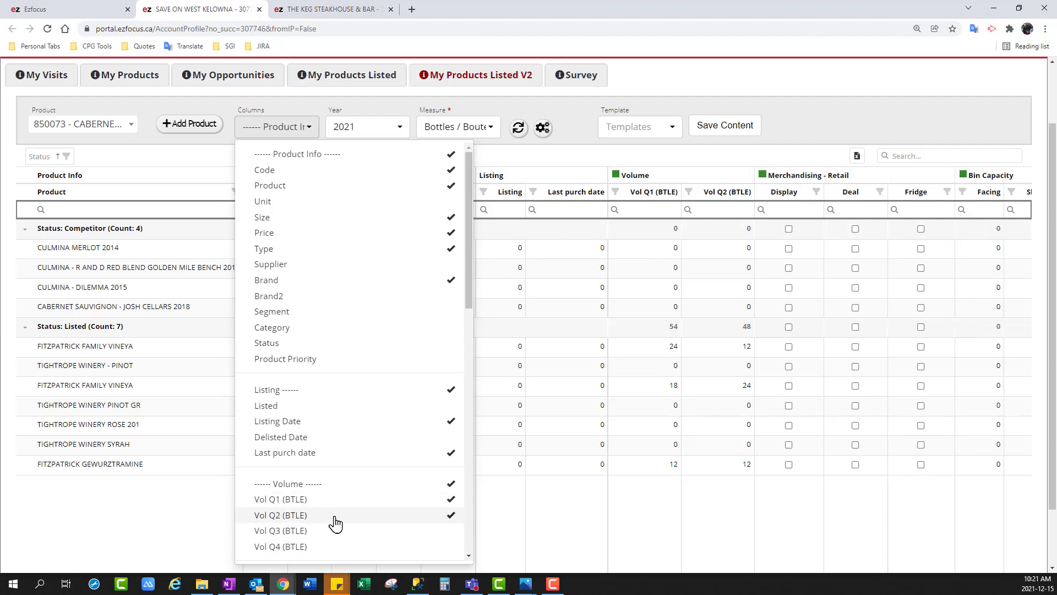
left_click(312, 531)
left_click(316, 549)
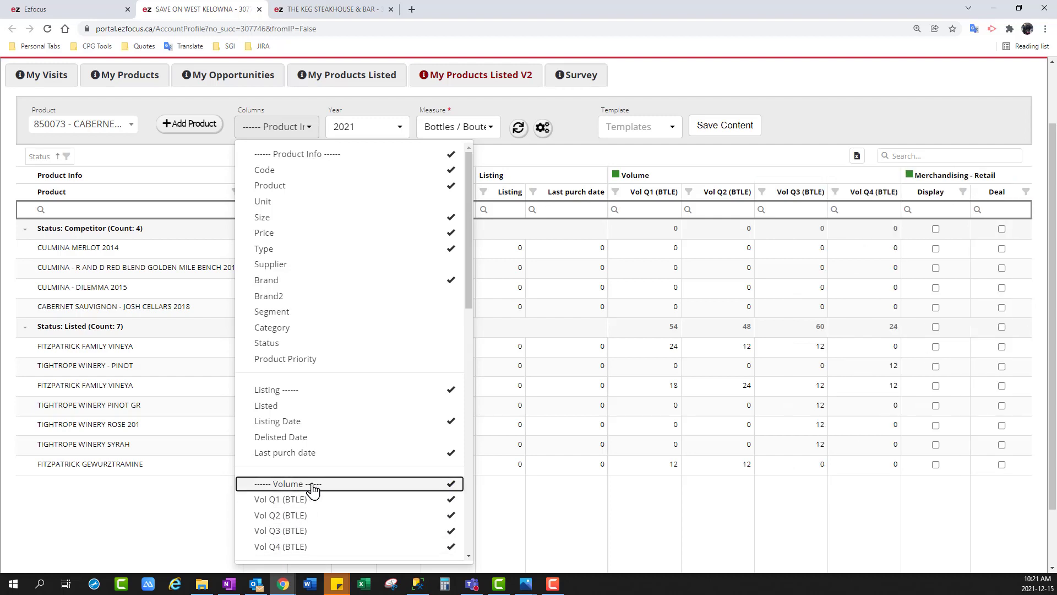
left_click(312, 489)
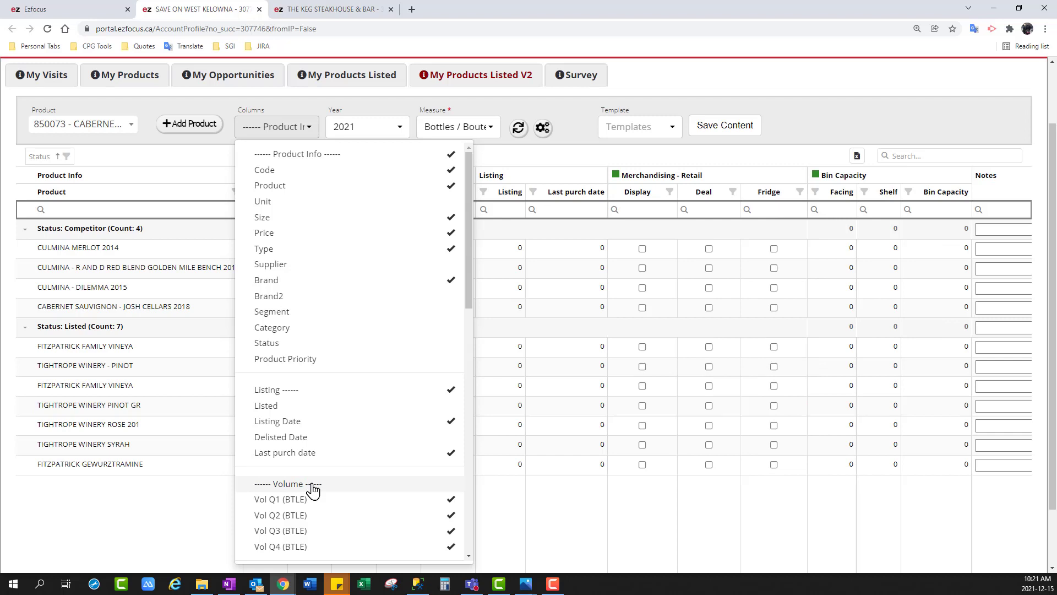
left_click(313, 489)
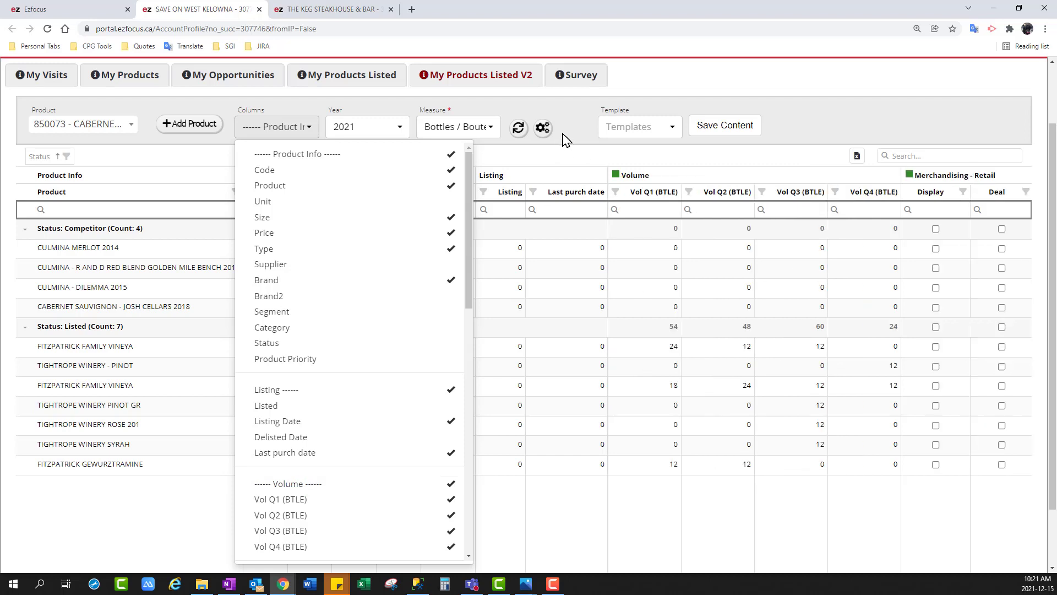
Apply the saved Retail Template to the store's product grid
left_click(633, 131)
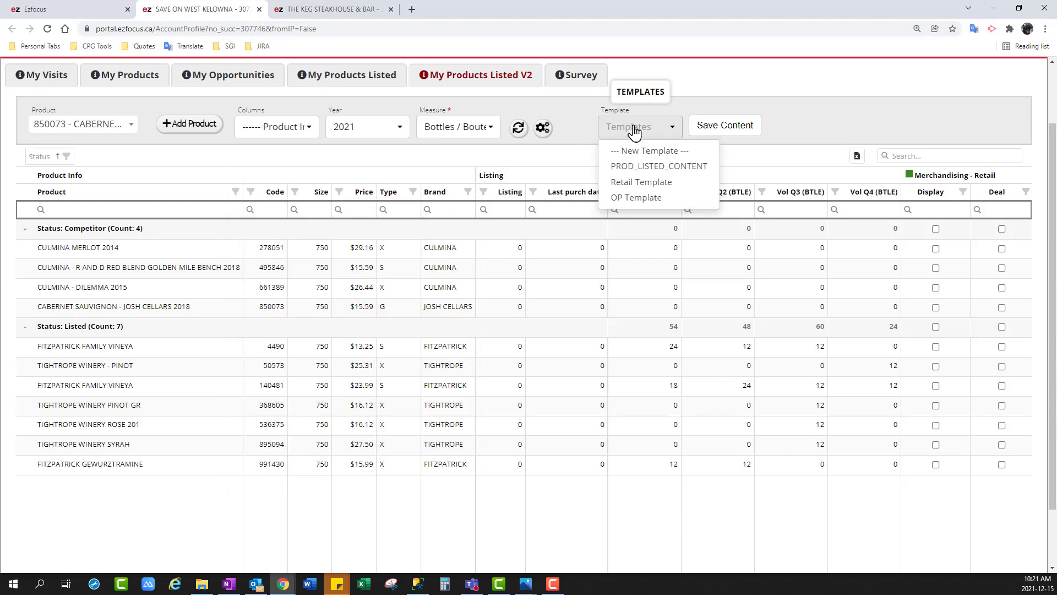
left_click(639, 181)
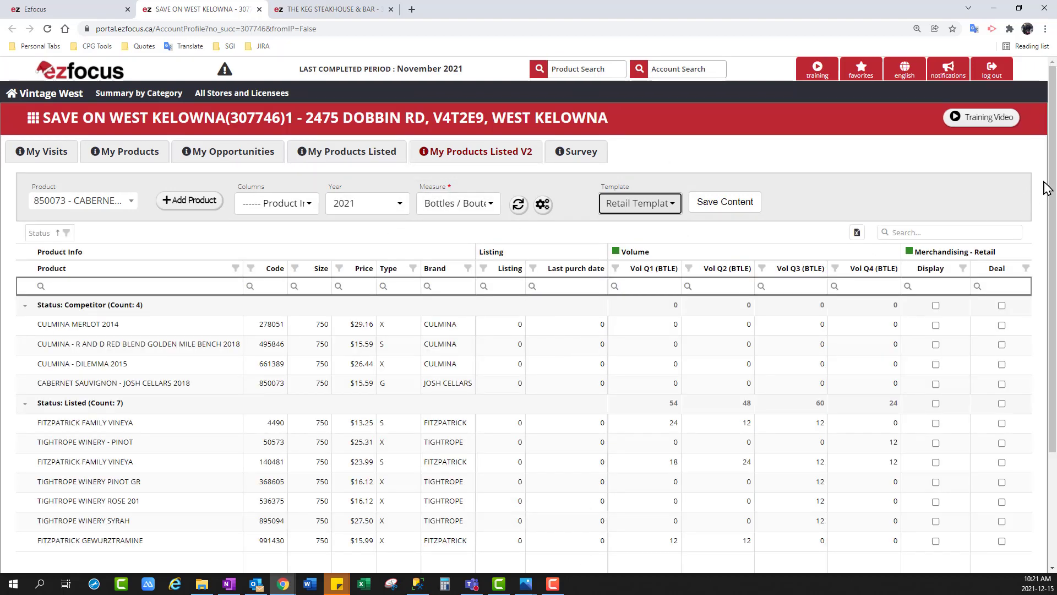
scroll(1055, 188, "down", 1)
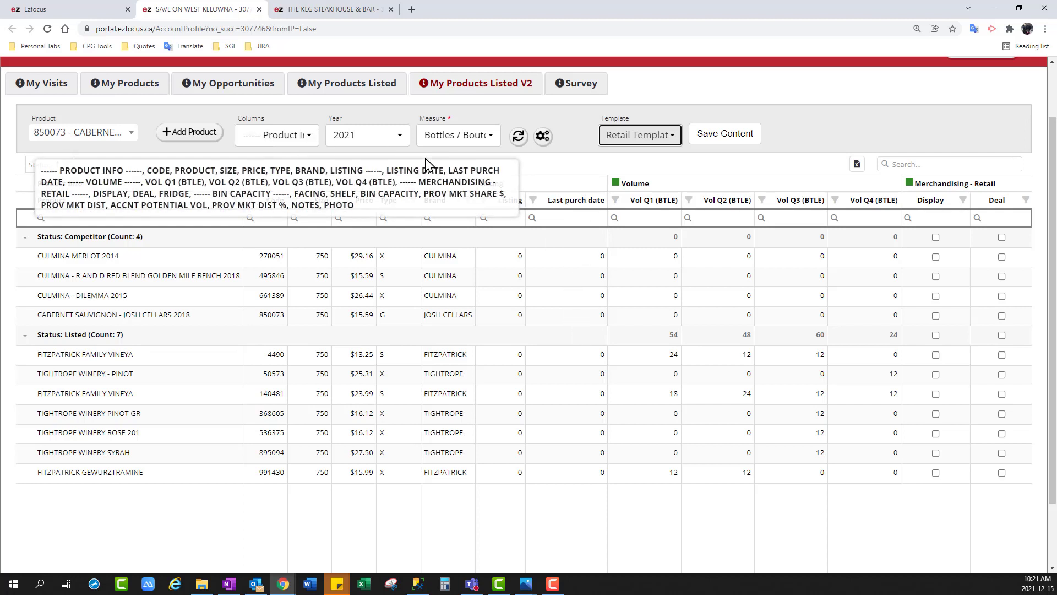
left_click(665, 139)
left_click(632, 207)
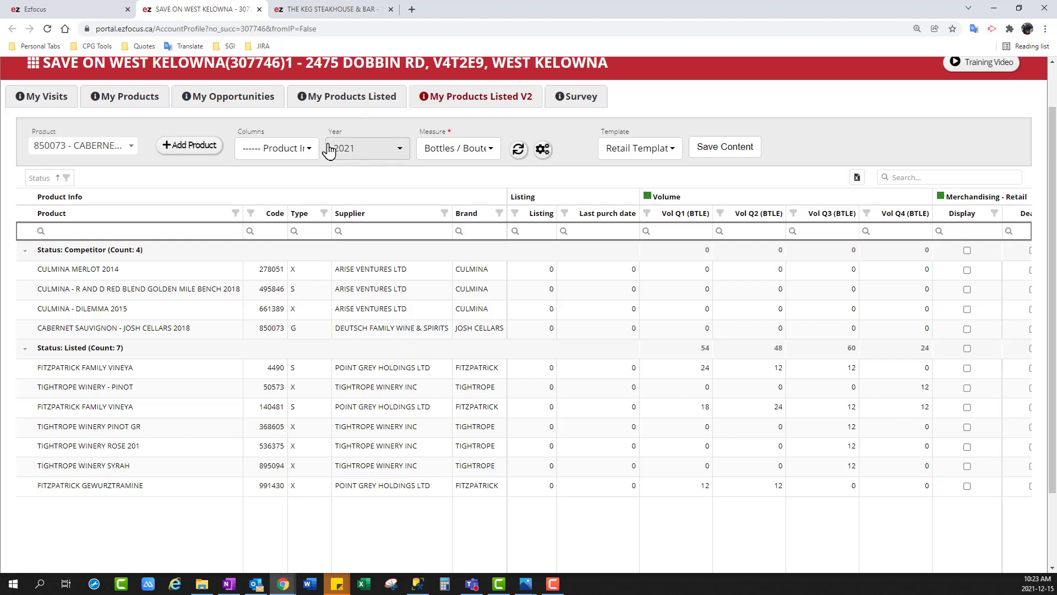
Adjust the grid columns to show Listed, Listing Date, Delisted Date and Last purch date in the Listing group
left_click(303, 147)
left_click(286, 350)
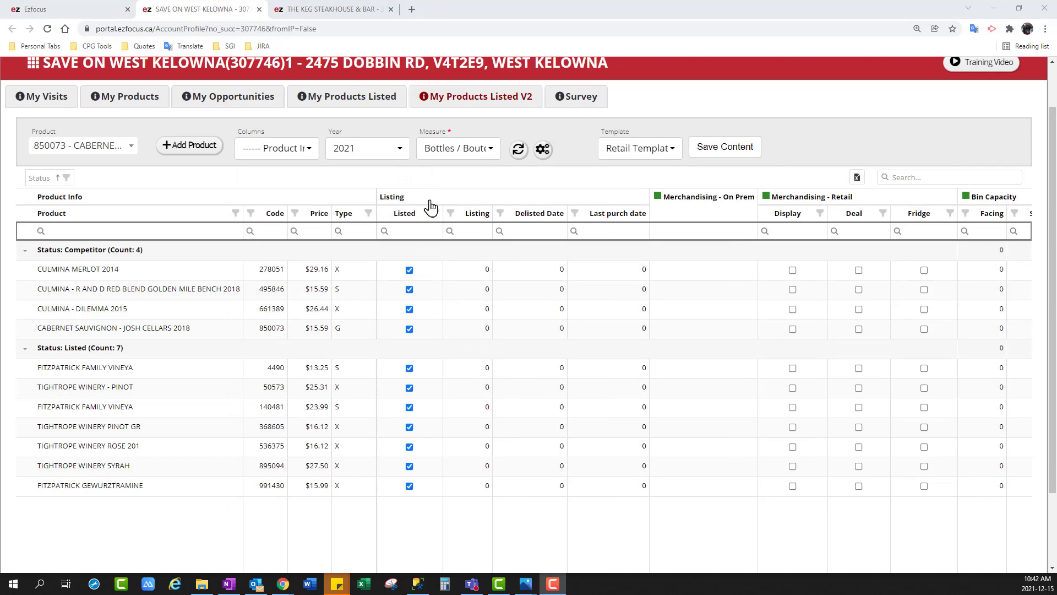
left_click(312, 156)
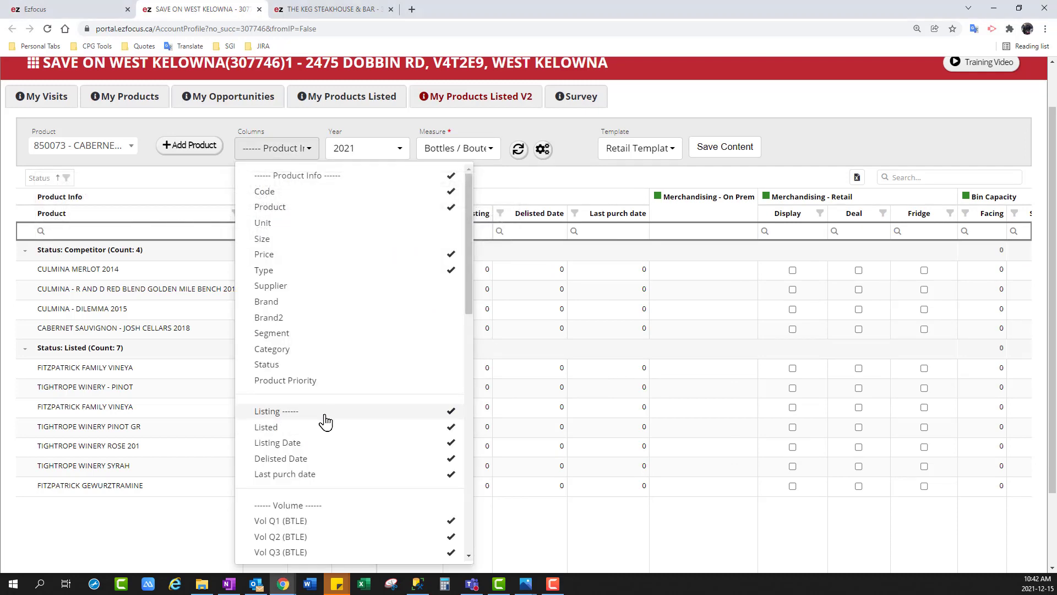
left_click(931, 134)
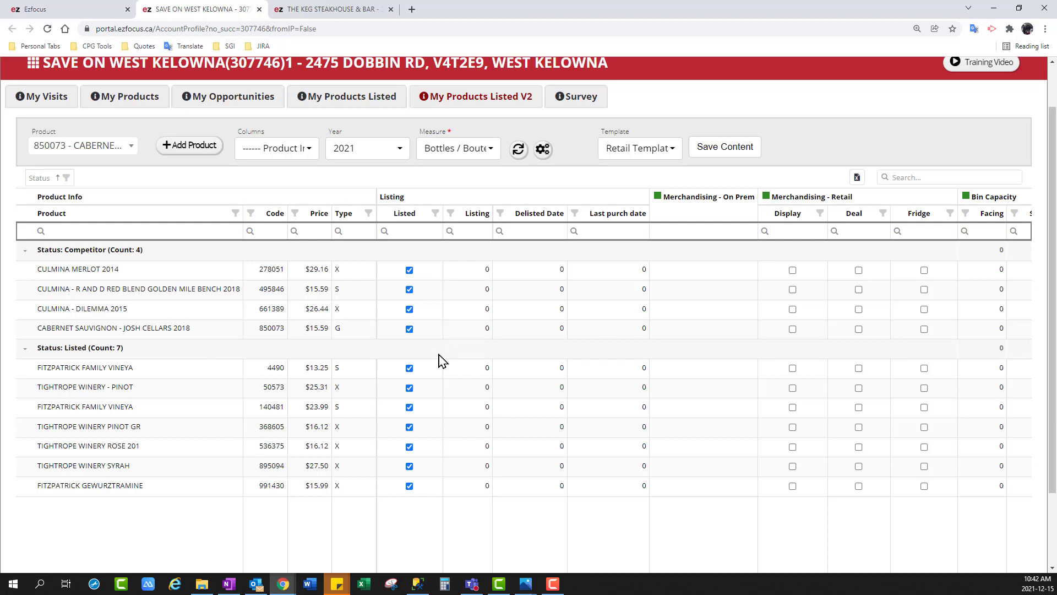
Clear the Listed flag of CABERNET SAUVIGNON - JOSH CELLARS 2018 in the Competitor group
scroll(443, 353, "up", 1)
scroll(453, 341, "down", 1)
left_click(409, 329)
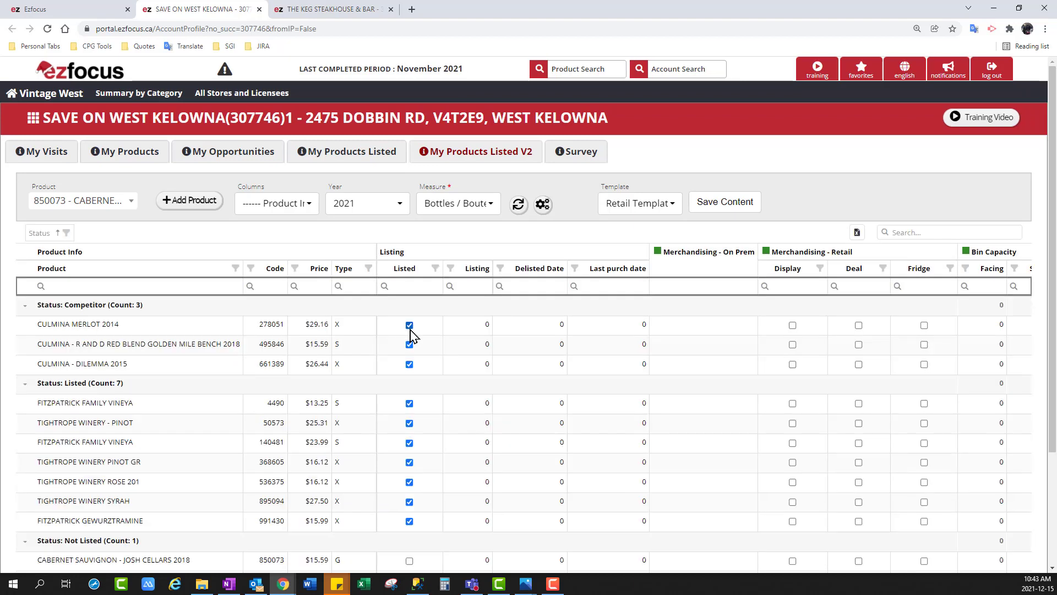
scroll(140, 346, "down", 1)
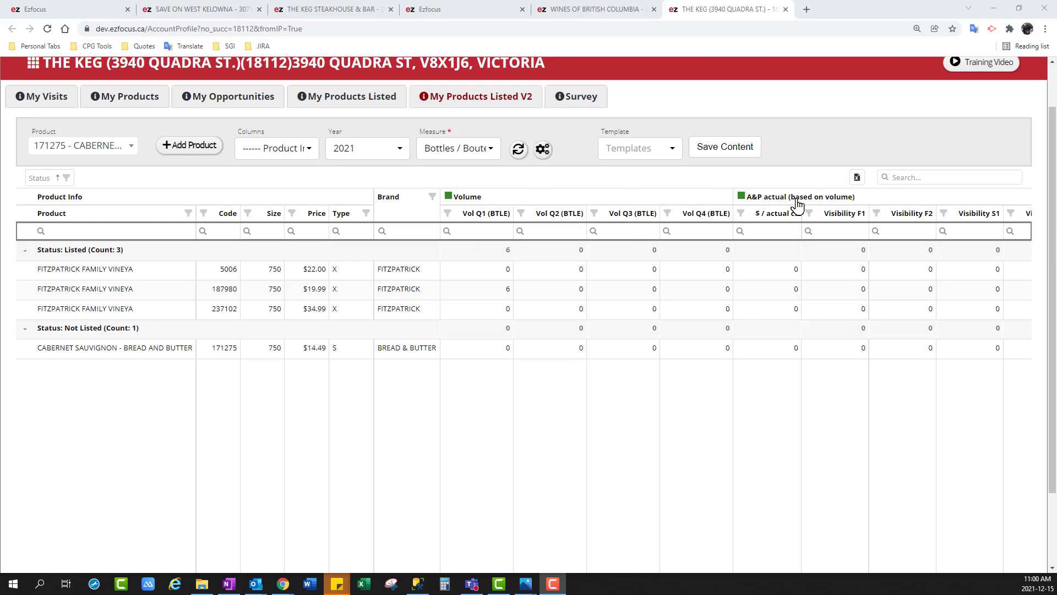
Check which Listing, Volume and A&P actual columns are enabled for The Keg's product grid
left_click(276, 149)
scroll(331, 446, "down", 1)
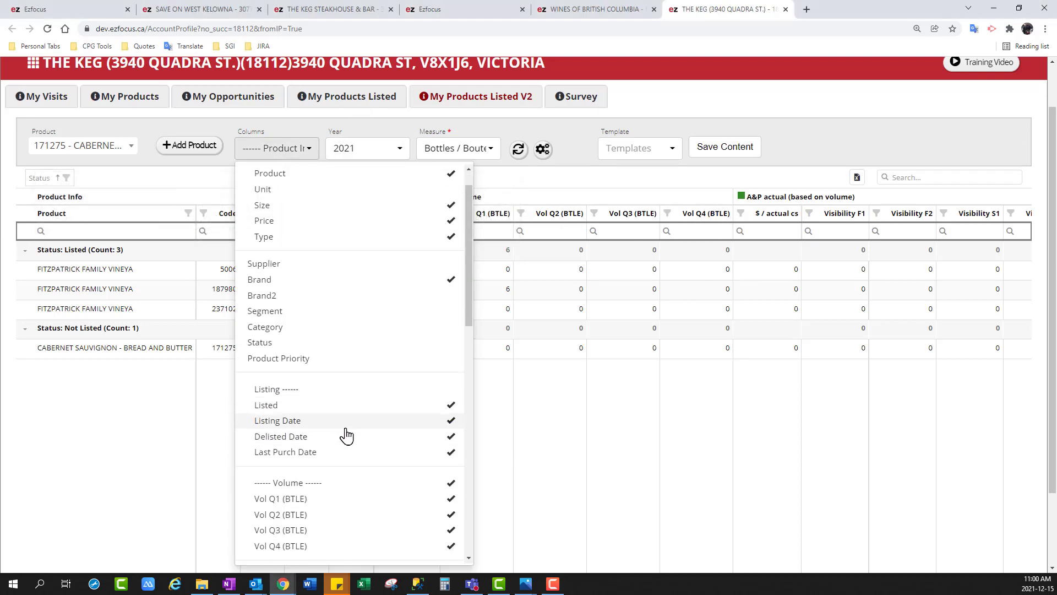
scroll(346, 436, "down", 2)
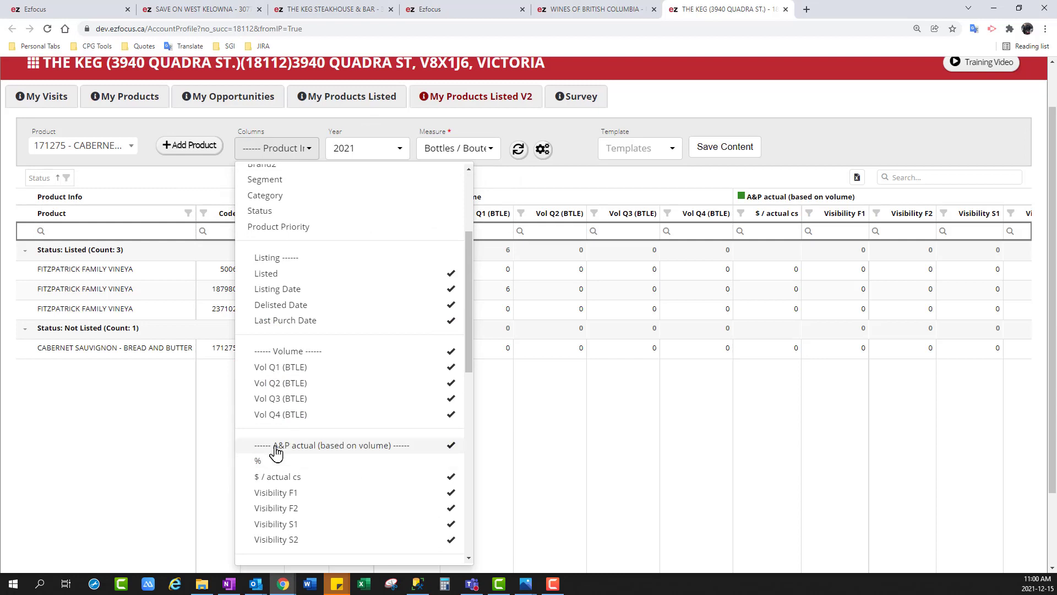
left_click(935, 138)
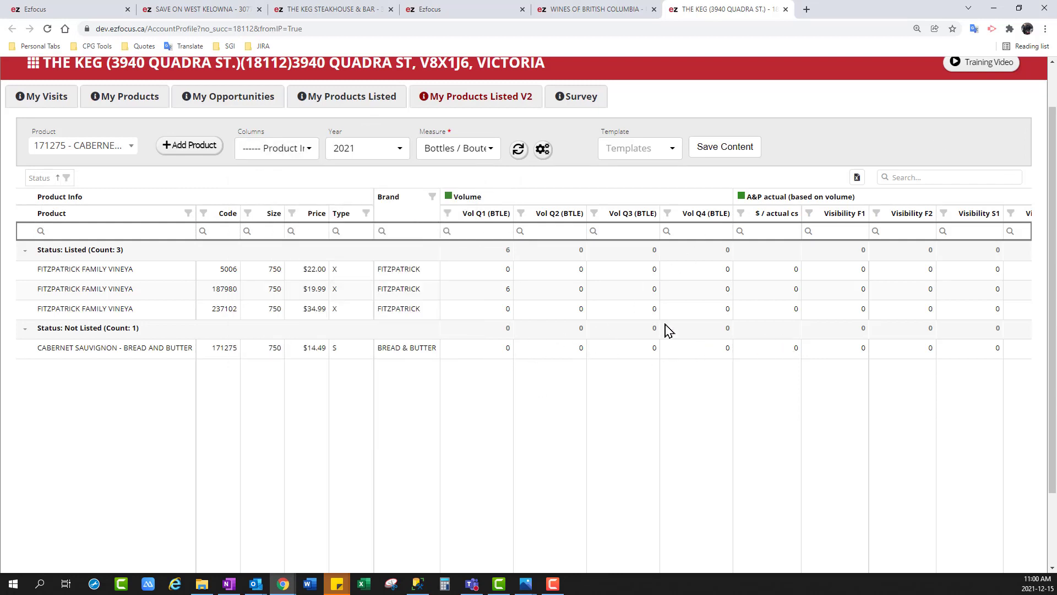
Set the Bread and Butter Cabernet Sauvignon's Q1 to Q4 volumes to 18, 24, 18 and 60, and open its $ / actual cs value
scroll(1041, 170, "up", 1)
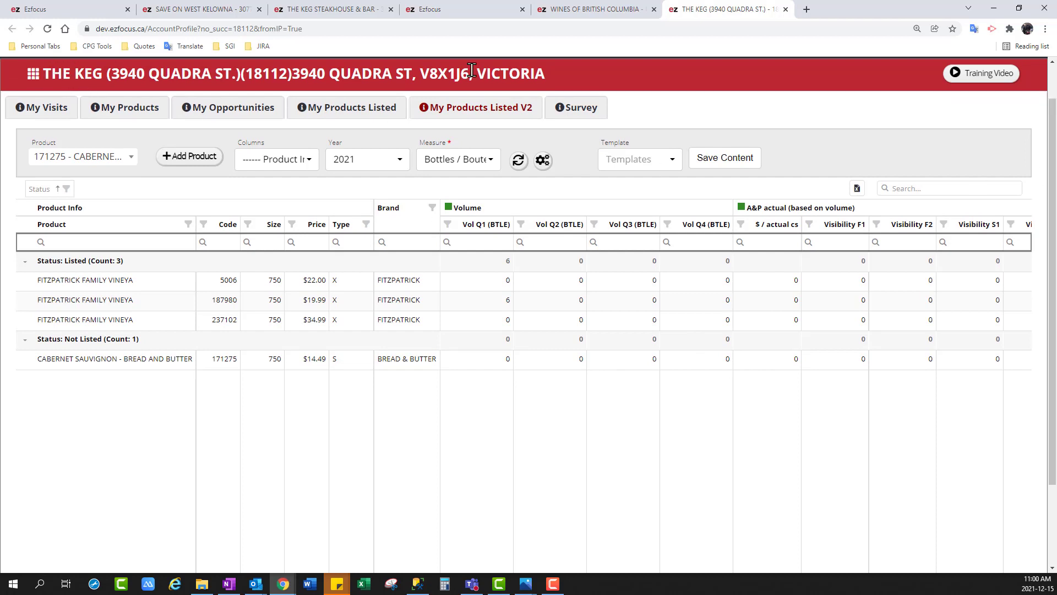
left_click(501, 362)
left_click(570, 364)
left_click(578, 362)
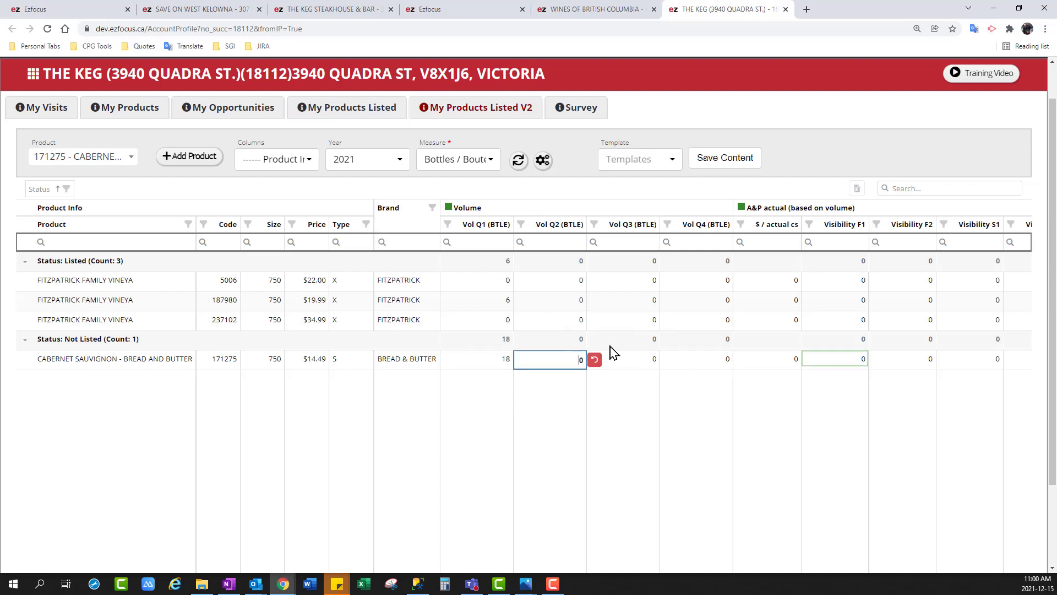
type("24")
left_click(654, 362)
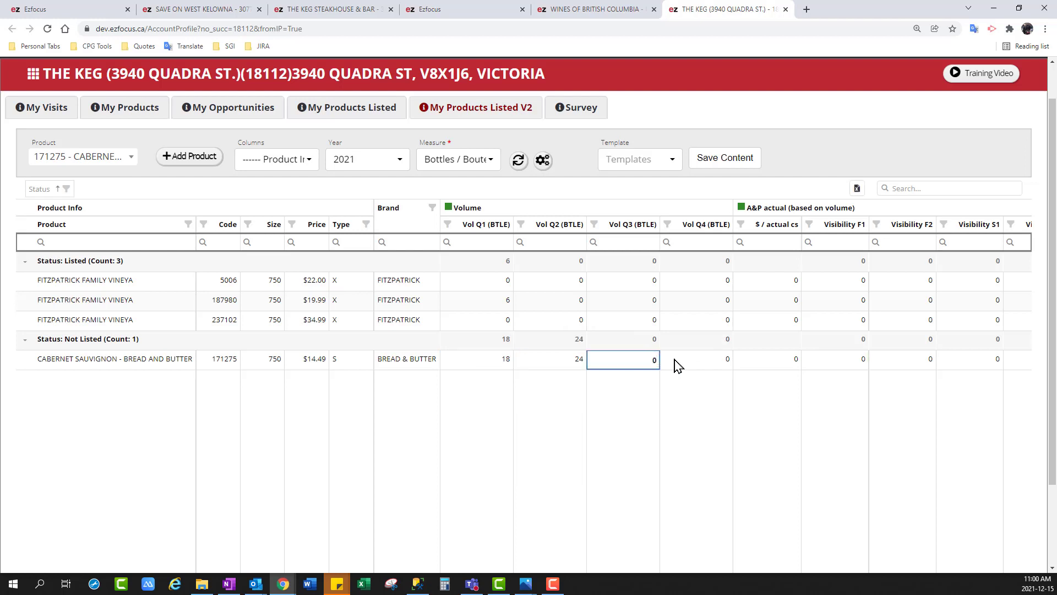
left_click(702, 367)
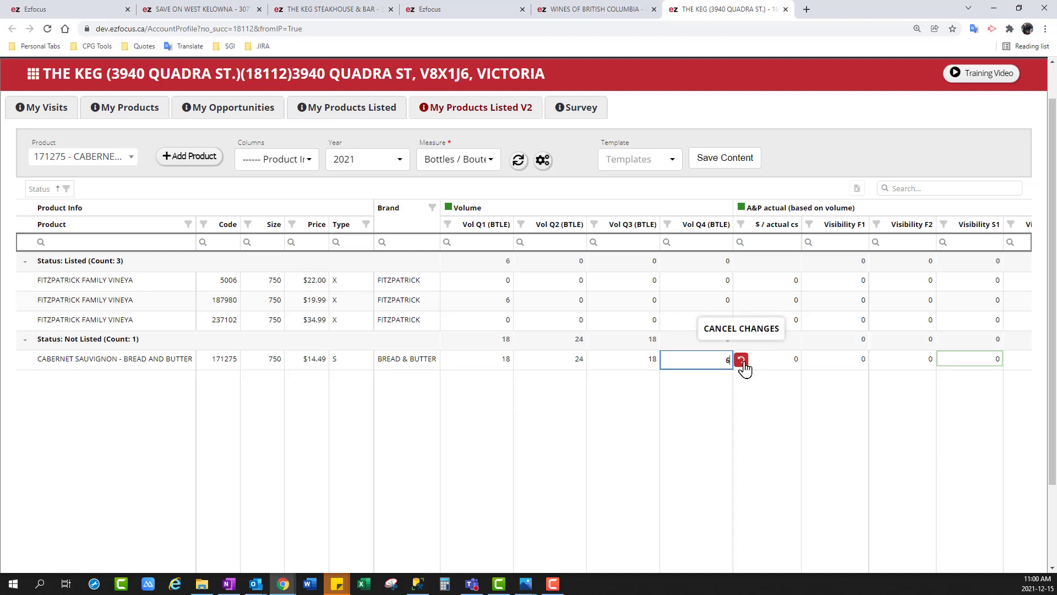
left_click(887, 165)
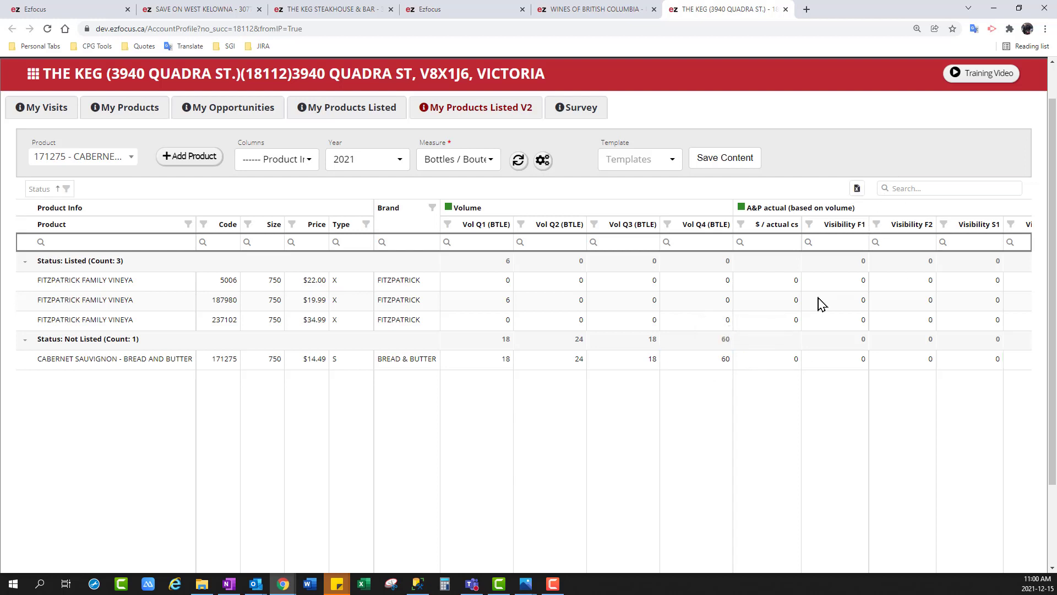
left_click(788, 358)
left_click(834, 160)
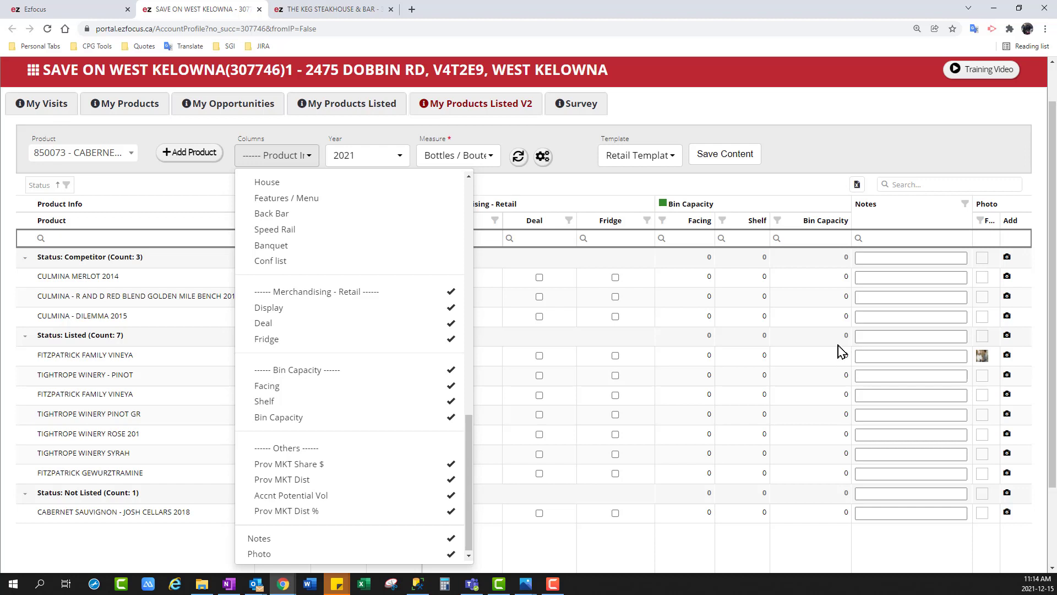
Mark Display for FITZPATRICK FAMILY VINEYA (4490), TIGHTROPE WINERY ROSE 201 and FITZPATRICK GEWURZTRAMINE in the Save On West Kelowna grid
left_click(813, 163)
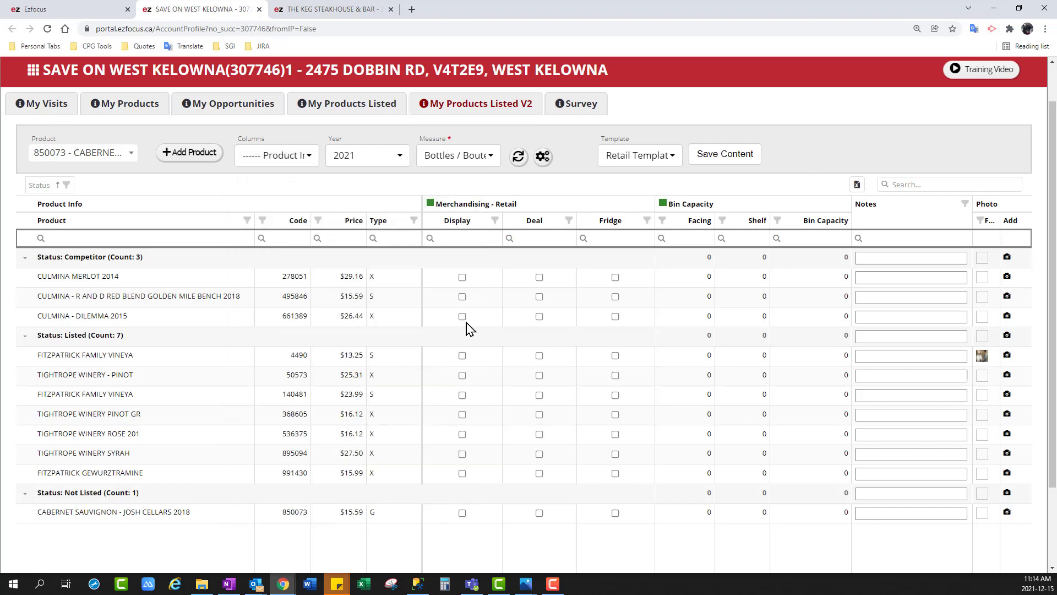
left_click(462, 356)
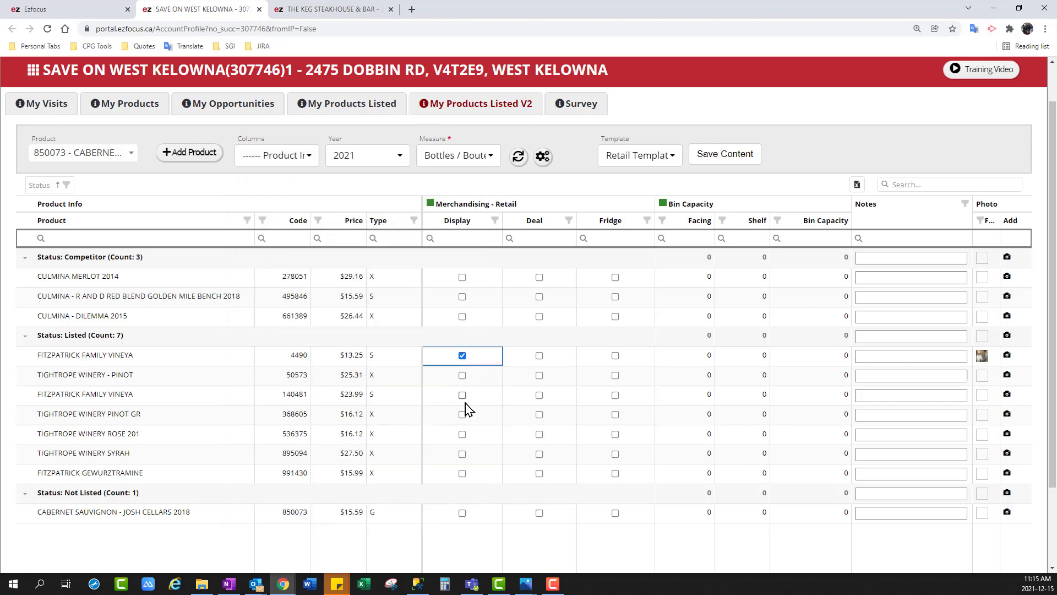
left_click(462, 434)
left_click(462, 473)
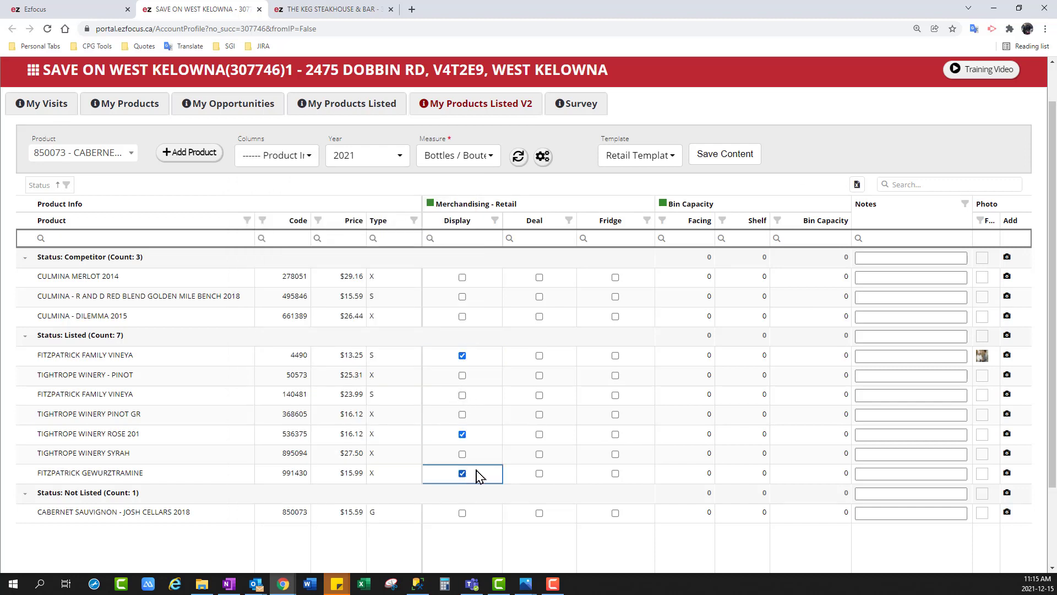
Mark Fridge for TIGHTROPE WINERY PINOT GR, TIGHTROPE WINERY - PINOT and CULMINA - R AND D RED BLEND GOLDEN MILE BENCH 2018, and refresh the grid
left_click(618, 418)
left_click(616, 415)
left_click(616, 376)
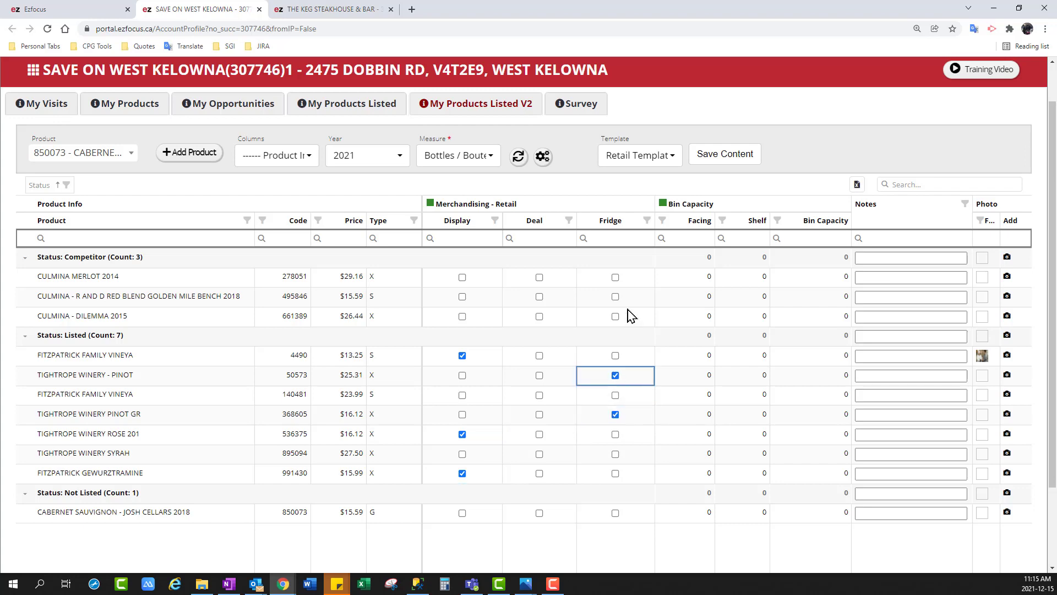
left_click(617, 296)
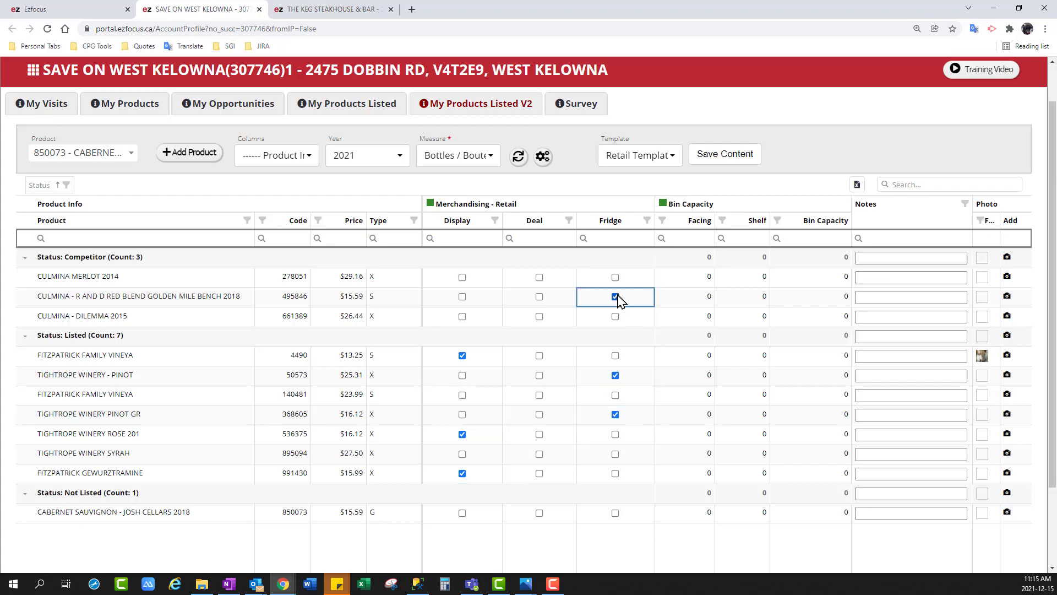
left_click(518, 158)
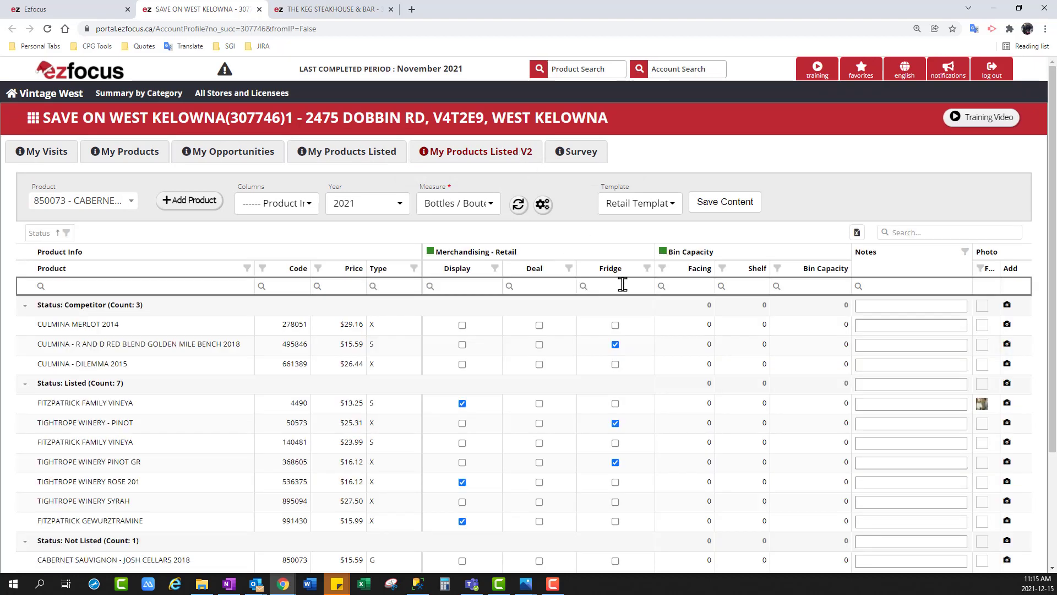
Filter the product grid to a Fridge value of 1 and clear that filter again
left_click(647, 268)
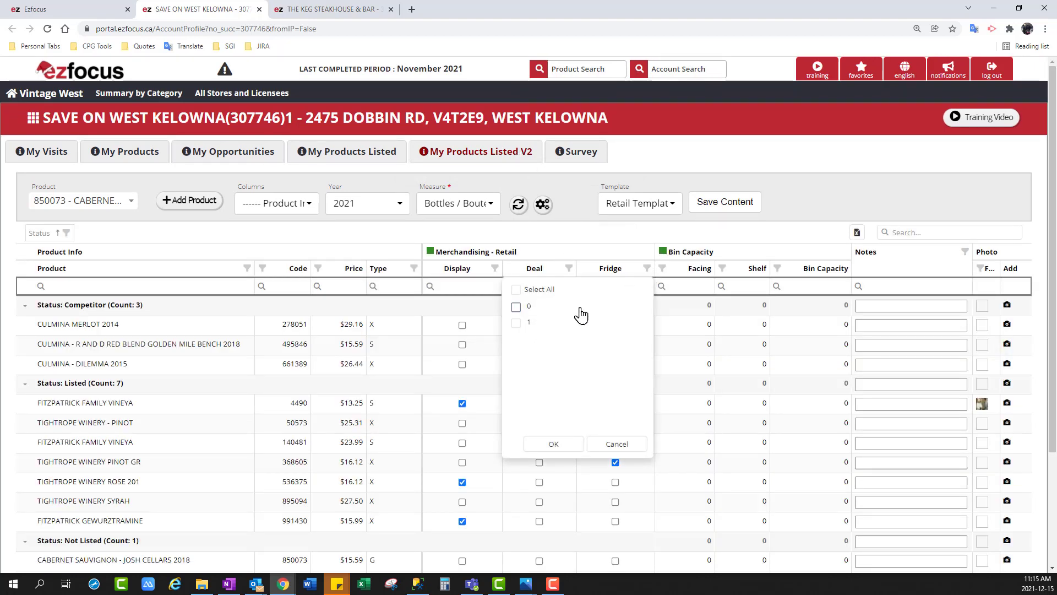
left_click(516, 324)
left_click(554, 446)
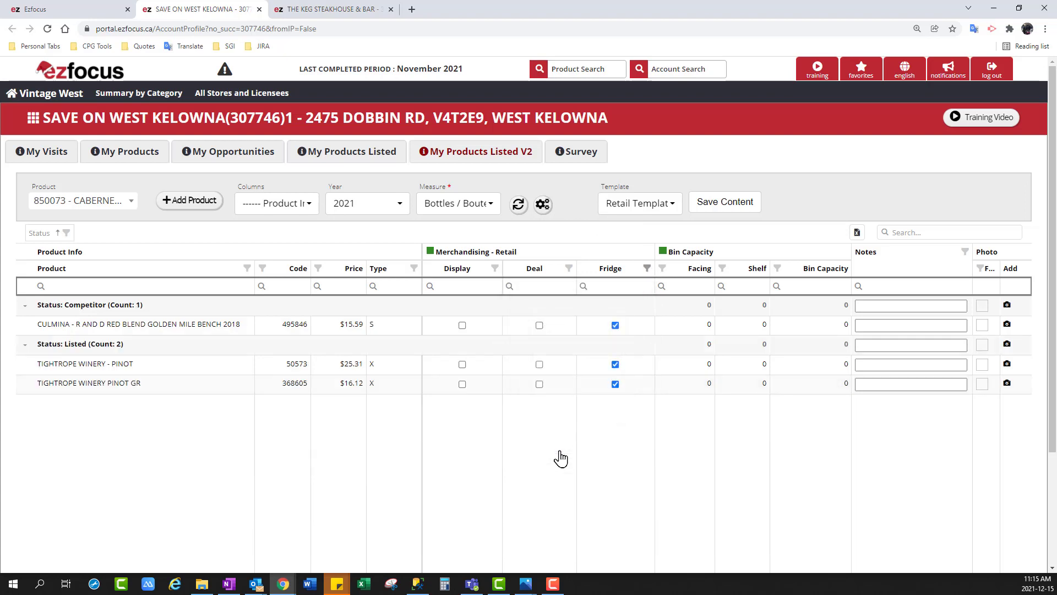
left_click(647, 269)
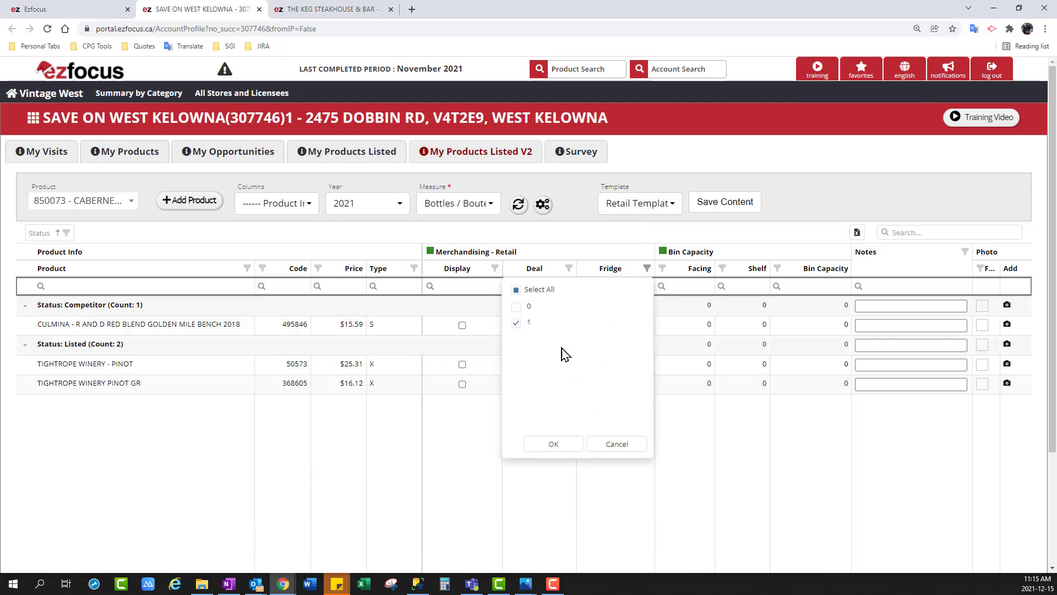
left_click(516, 289)
left_click(555, 444)
Filter the Save On West Kelowna product grid to products with a Display value of 1
left_click(495, 268)
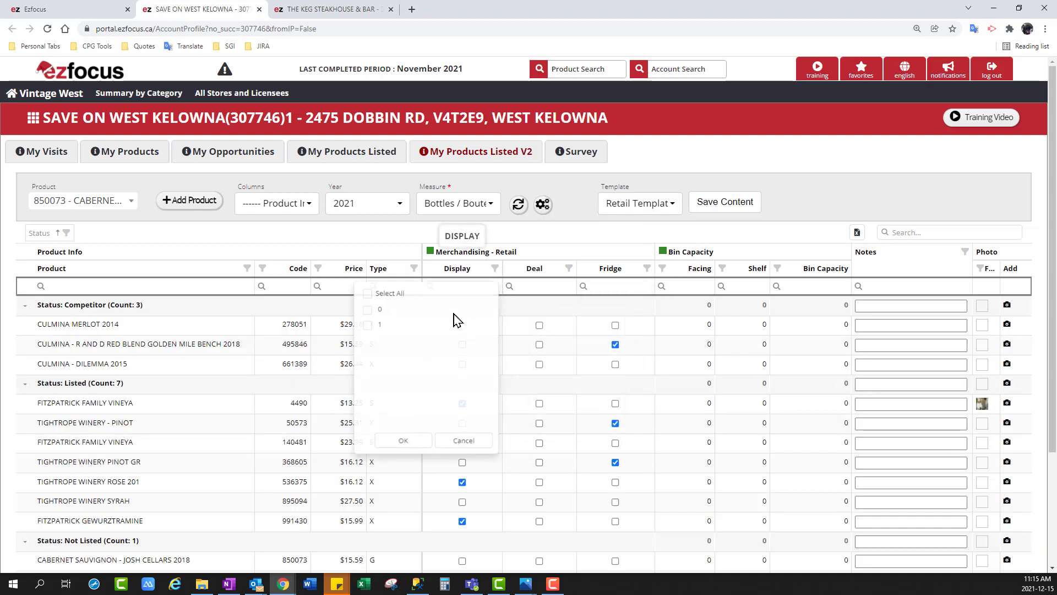
left_click(377, 328)
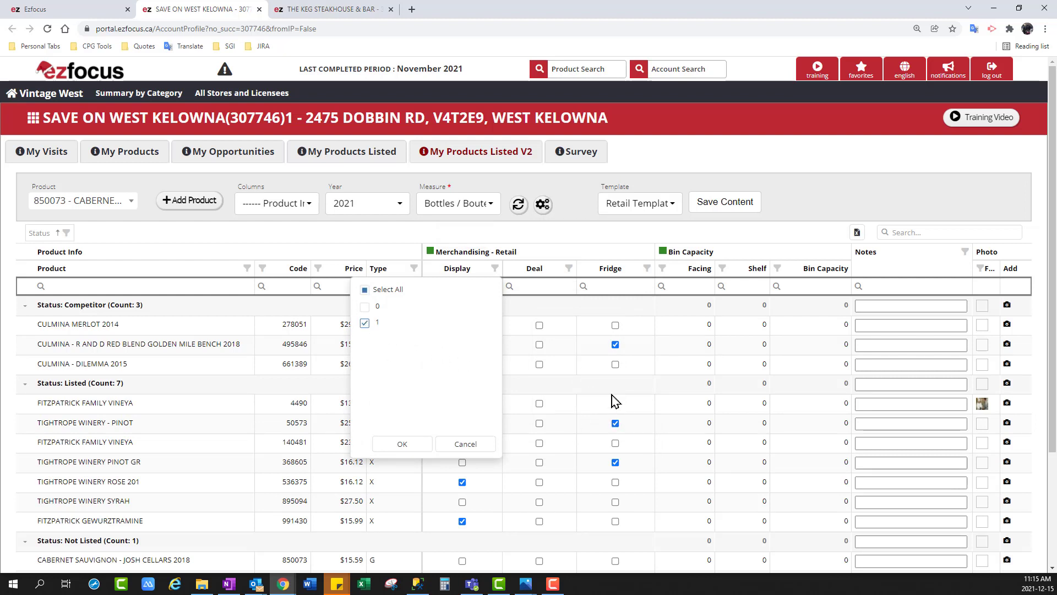
left_click(417, 442)
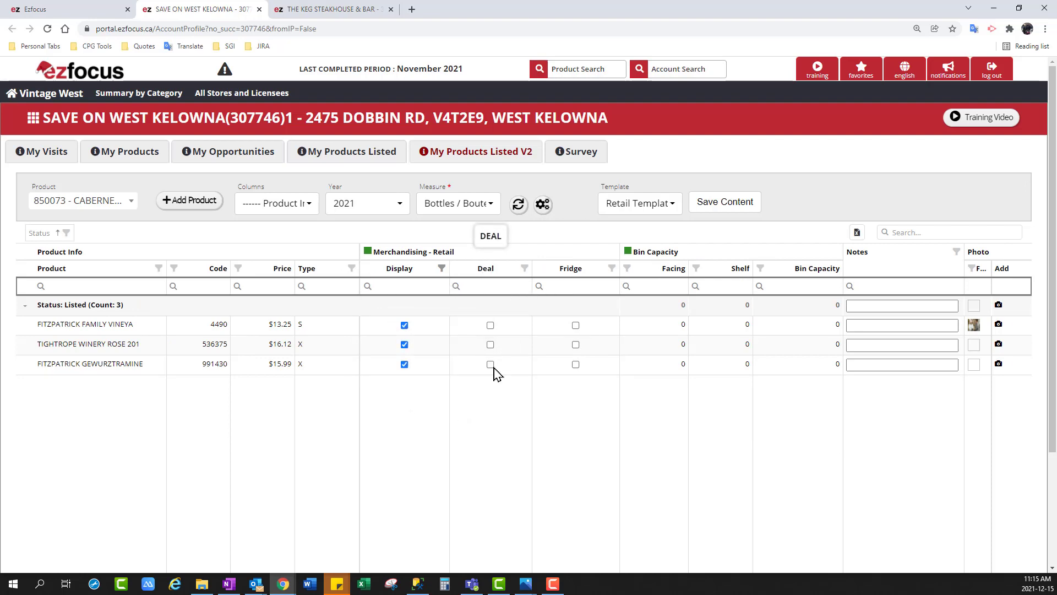
Remove the Deal column of Merchandising - Retail from the Save On West Kelowna grid
left_click(283, 203)
left_click_drag(468, 236, 470, 417)
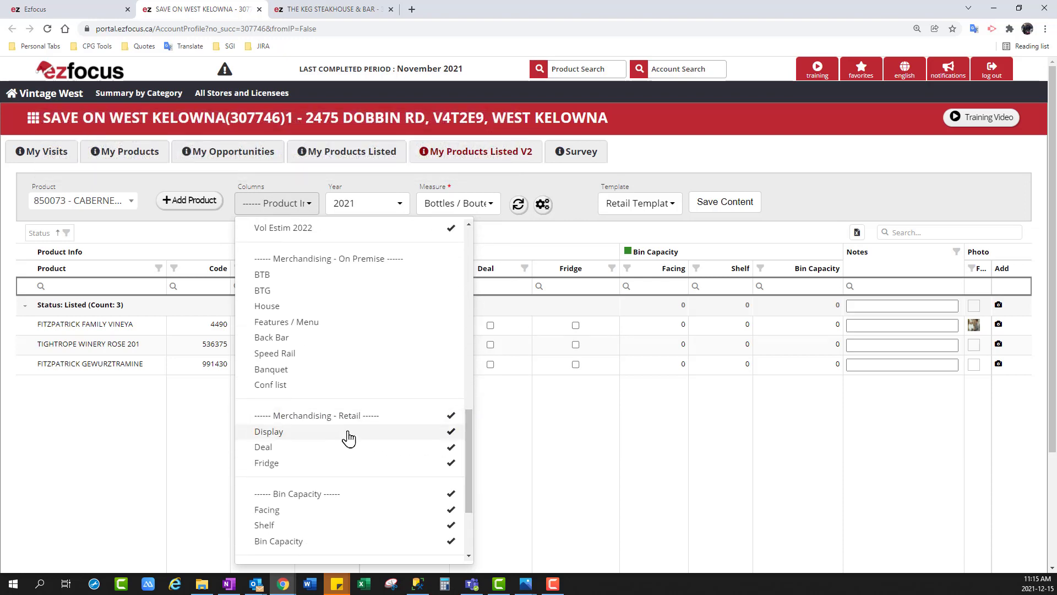
left_click(317, 449)
key("ctrl+Tab")
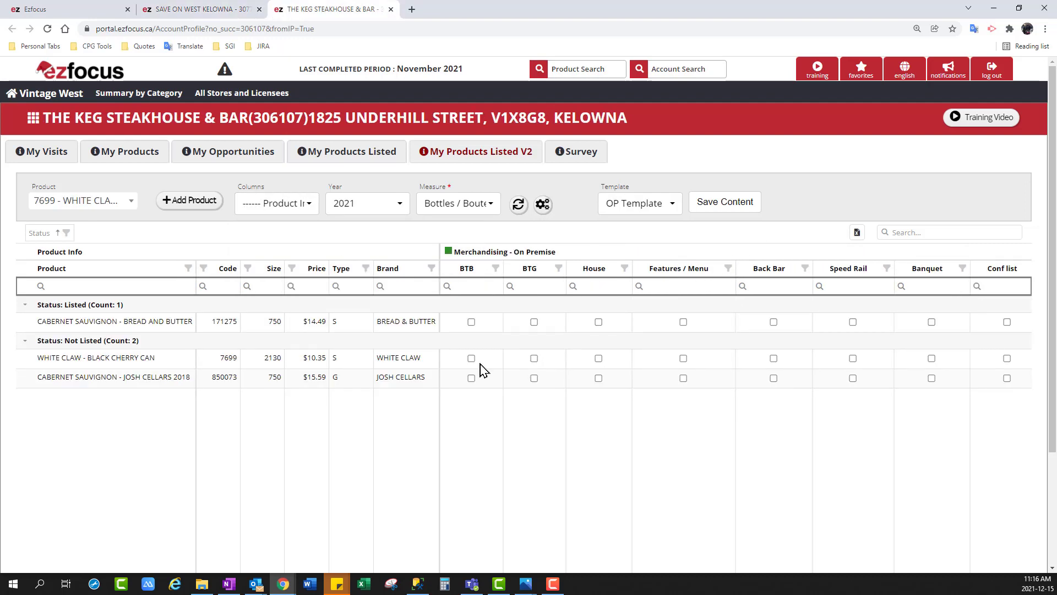
left_click(277, 203)
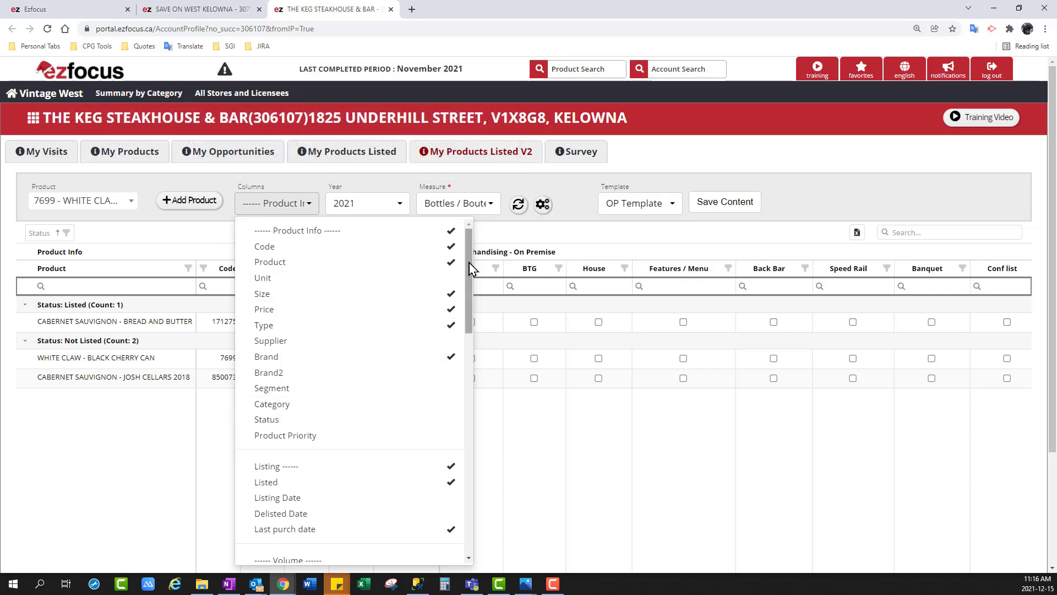
left_click_drag(471, 269, 475, 476)
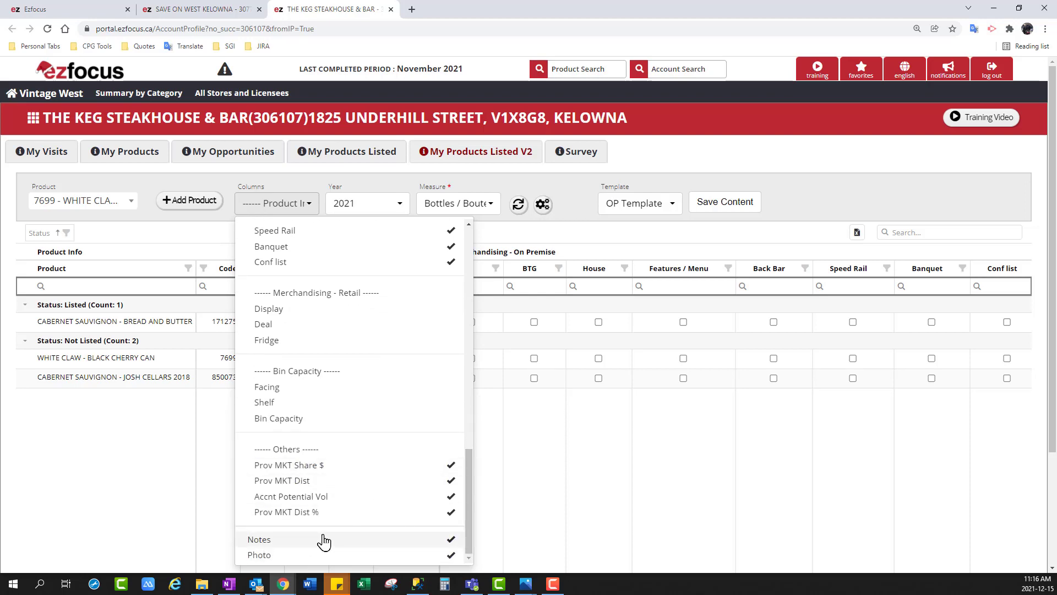
left_click_drag(469, 498, 470, 489)
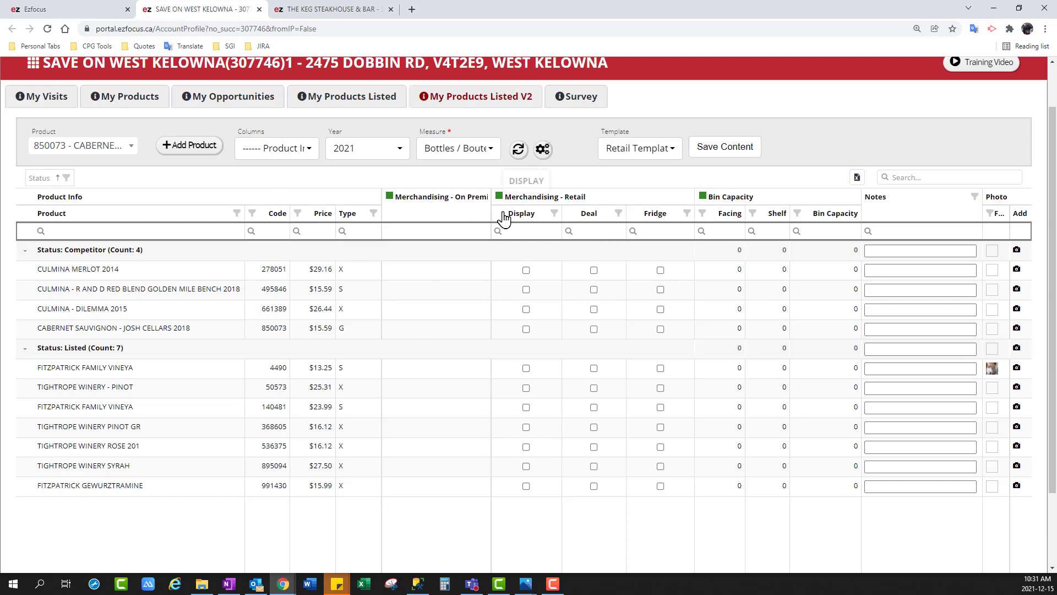
Review the Volume, A&P, Agent Price, Merchandising, Bin Capacity and Others columns enabled for the Save On West Kelowna grid
left_click(298, 149)
scroll(318, 359, "down", 6)
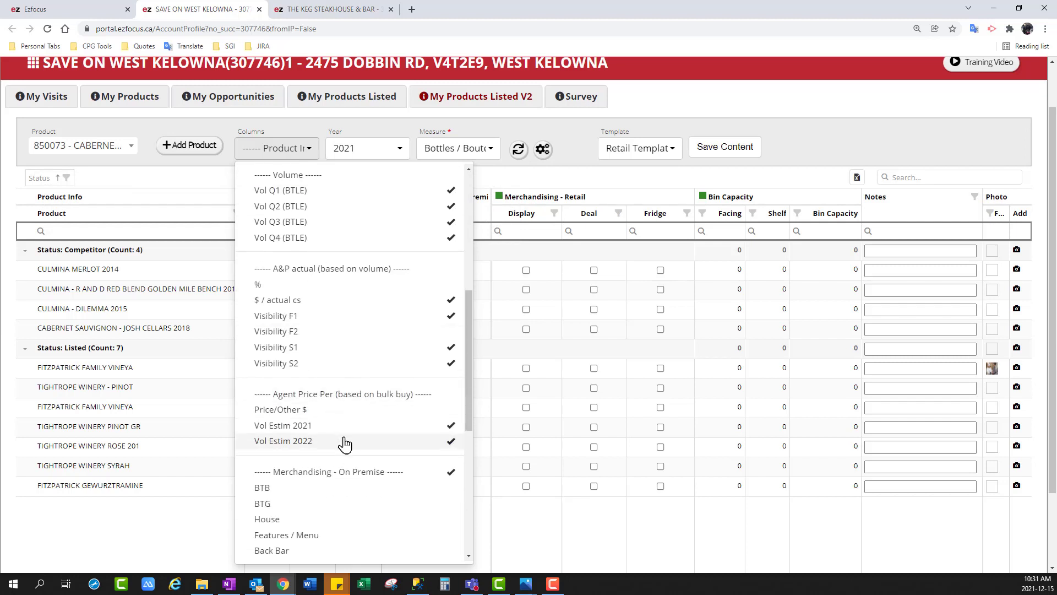
left_click(855, 143)
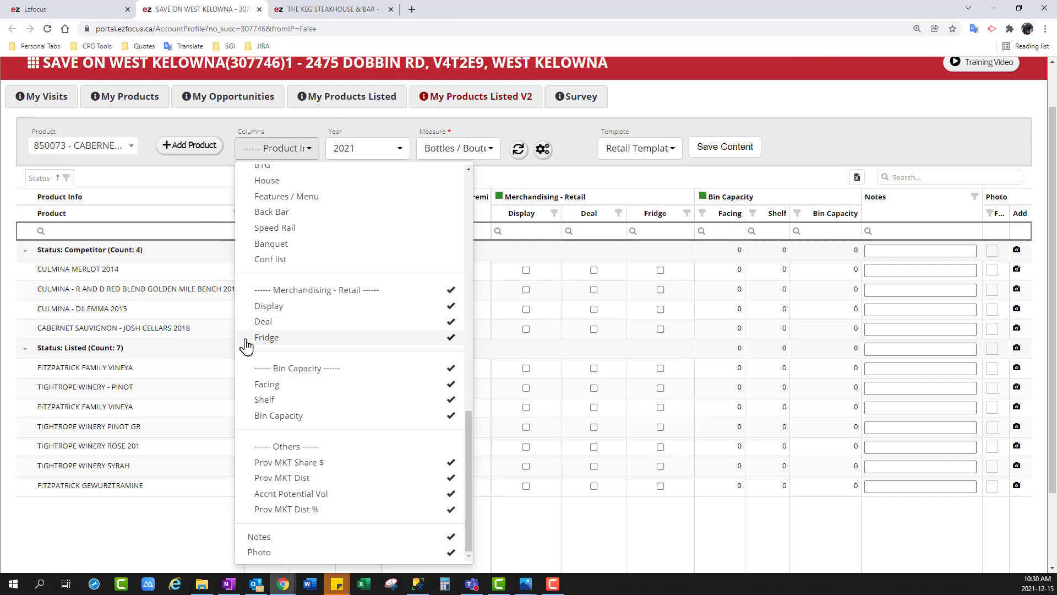
left_click(810, 141)
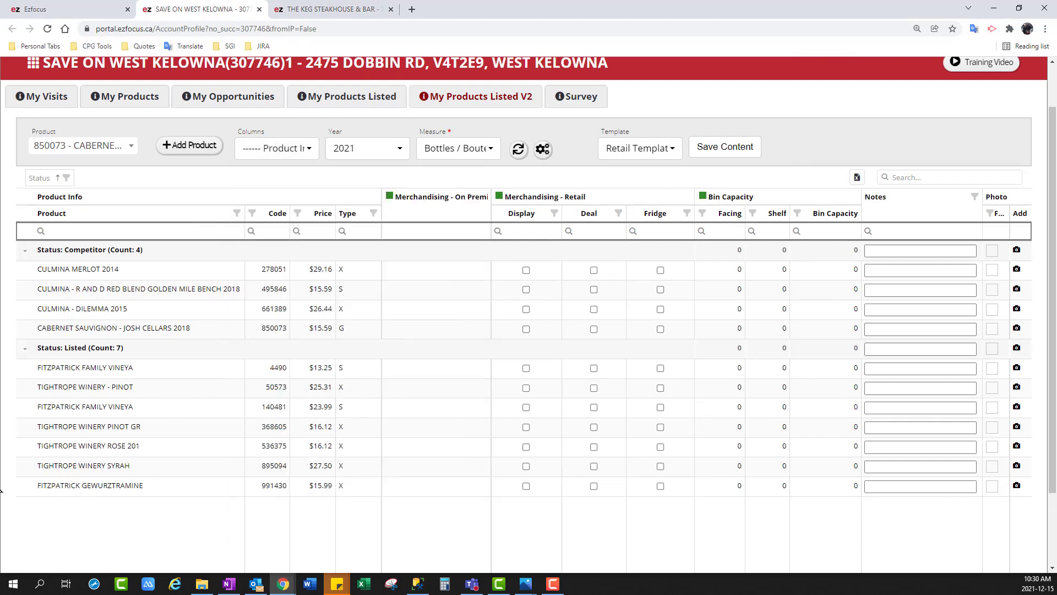
Attach the photo Capture.png from the Pictures folder to FITZPATRICK FAMILY VINEYA (4490) in the Listed group
left_click(1017, 368)
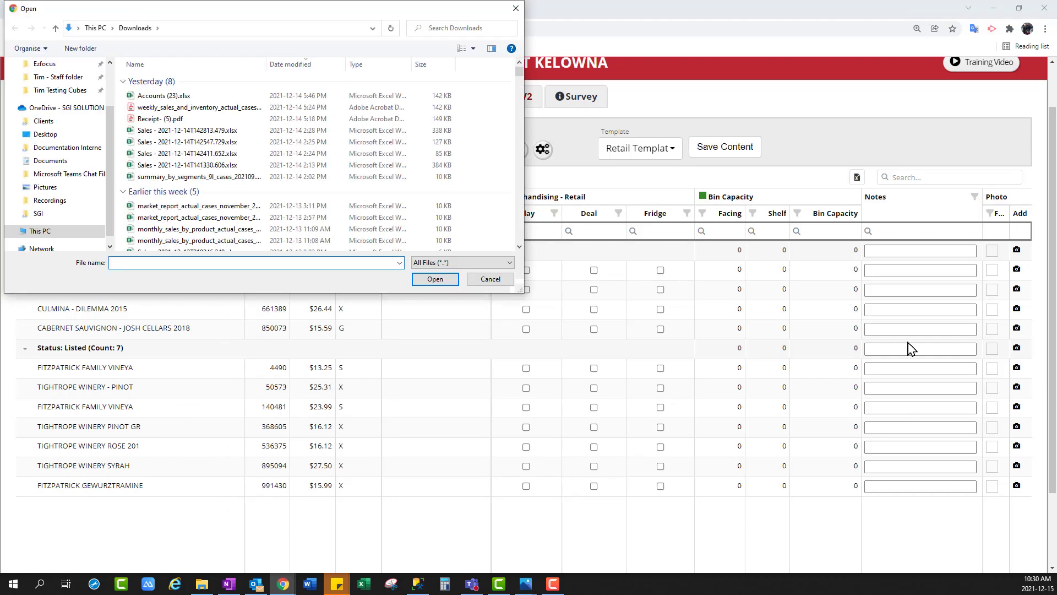
left_click(66, 188)
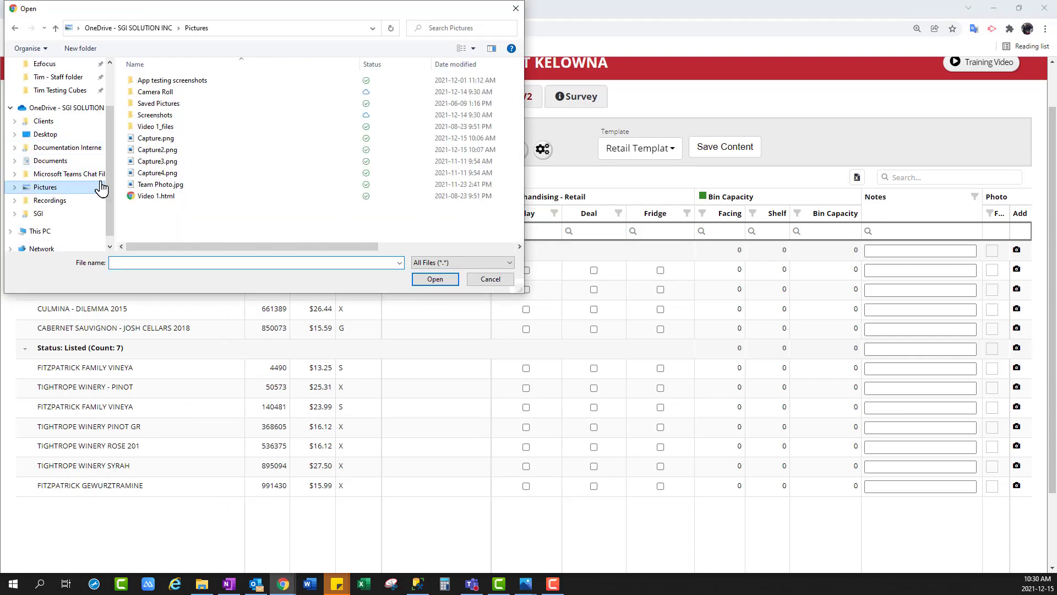
left_click(167, 144)
left_click(440, 280)
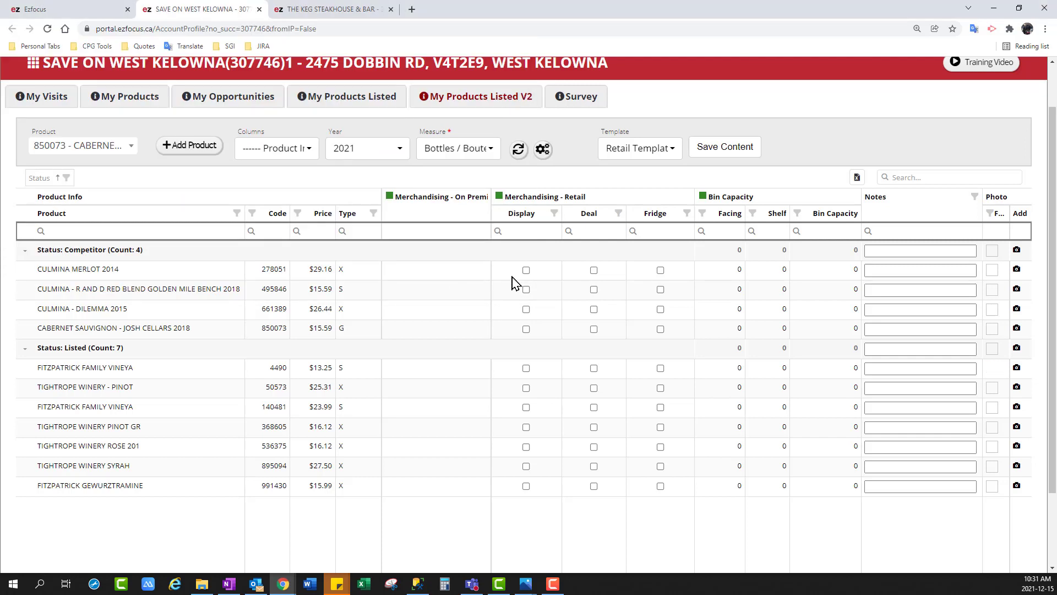